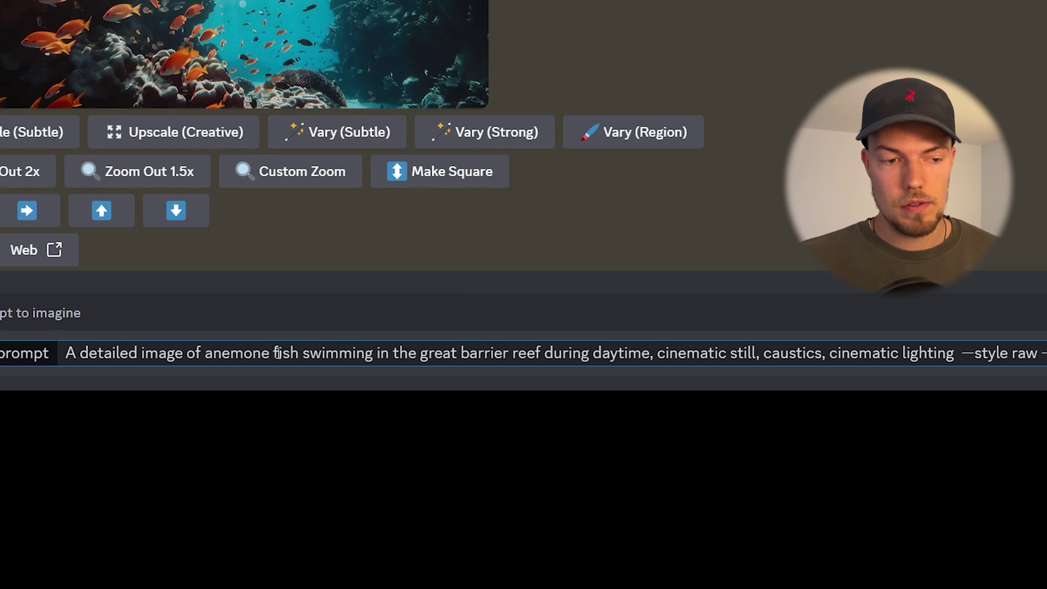
Step: Paste the fish swarm image link after --sref in the anemone fish reef prompt and submit it
double_click(266, 355)
left_click(399, 354)
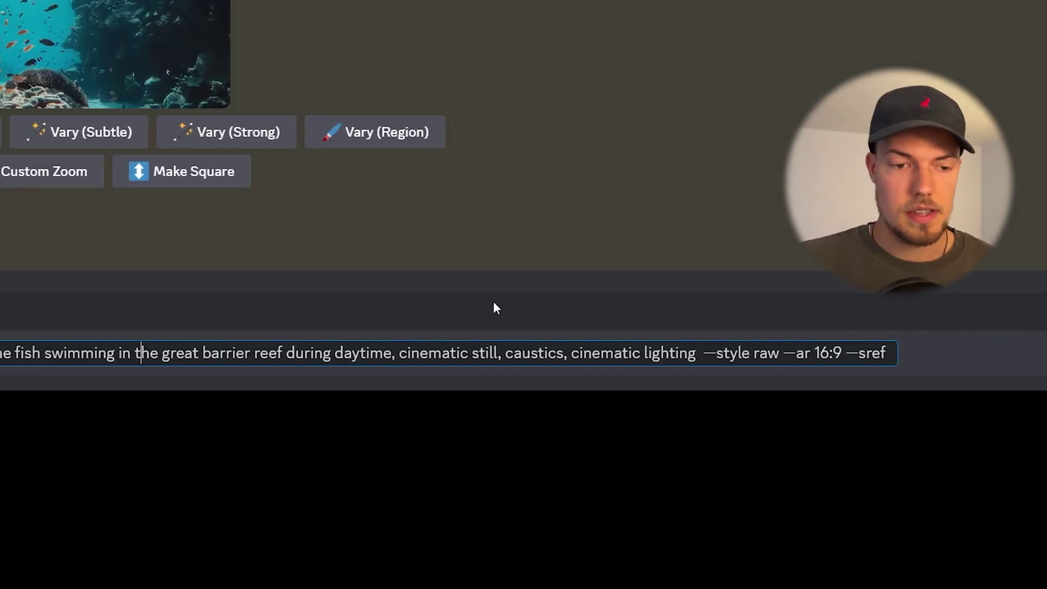
left_click_drag(523, 353, 557, 353)
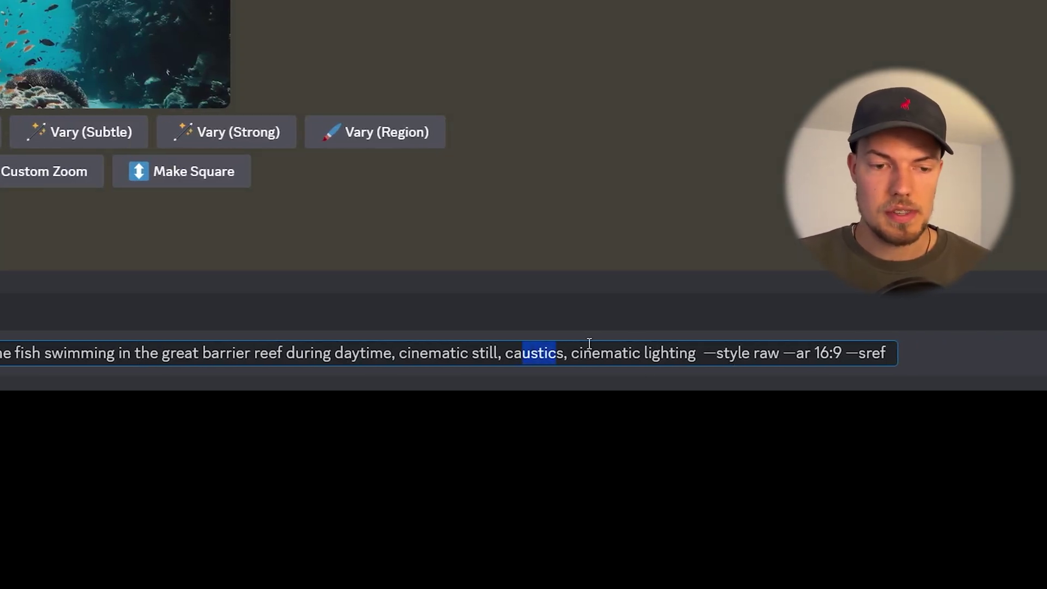
left_click(841, 353)
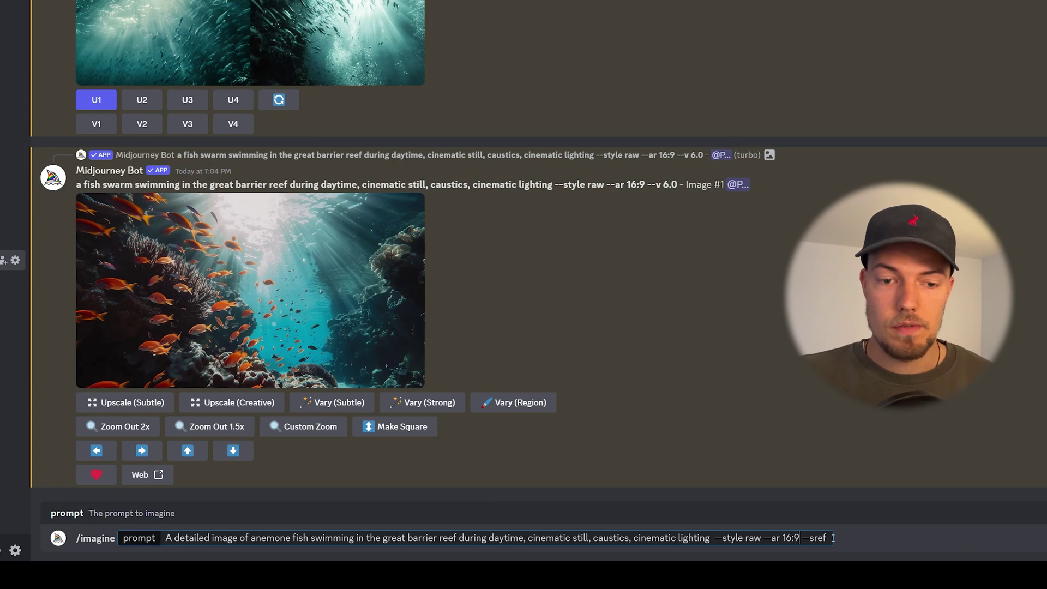
left_click_drag(833, 538, 800, 538)
left_click(829, 538)
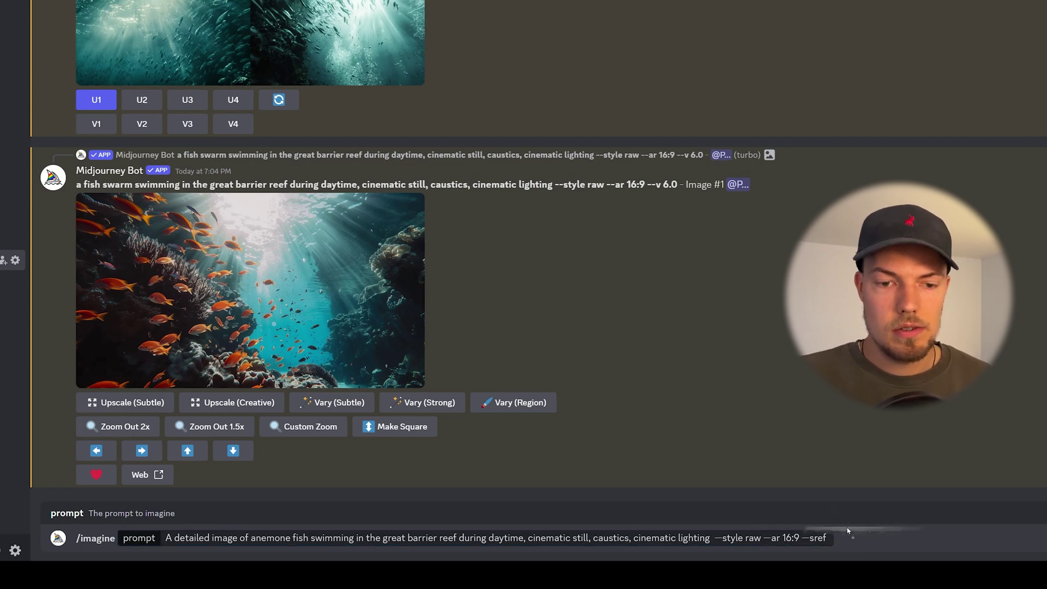
key("ctrl+v")
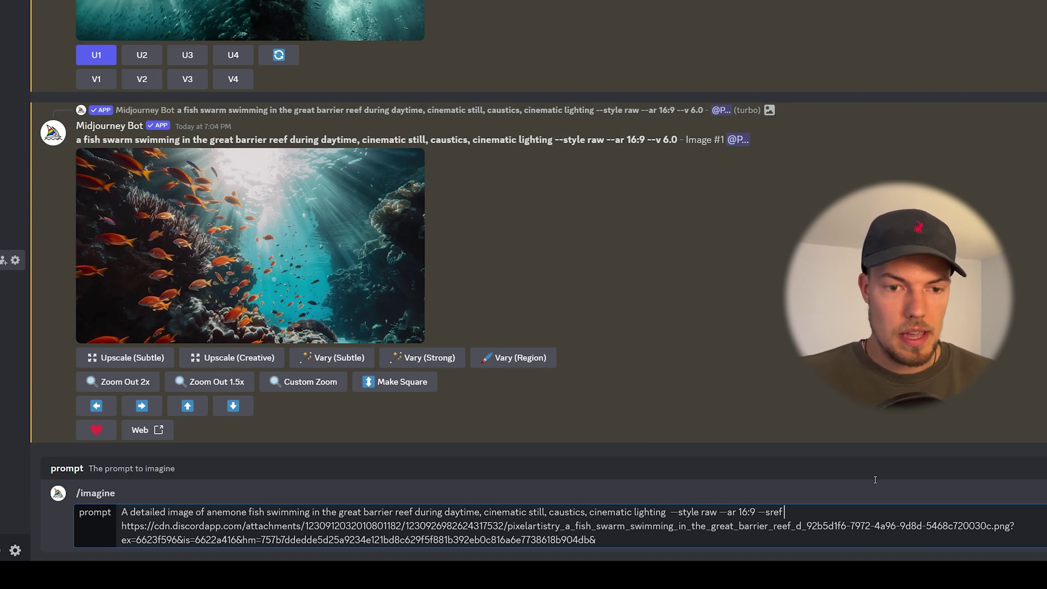
key("BackSpace")
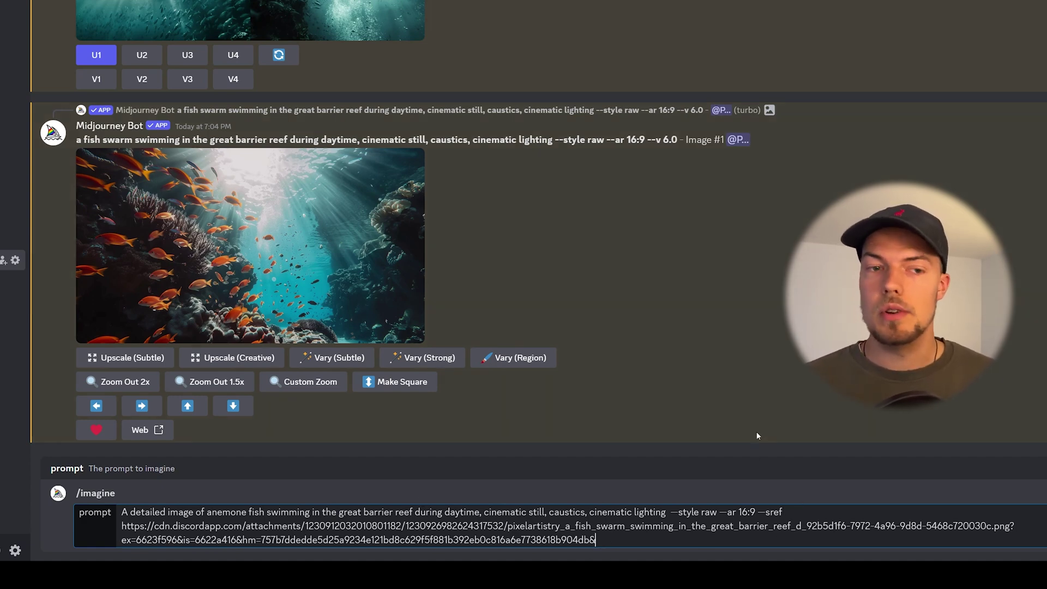
key("Return")
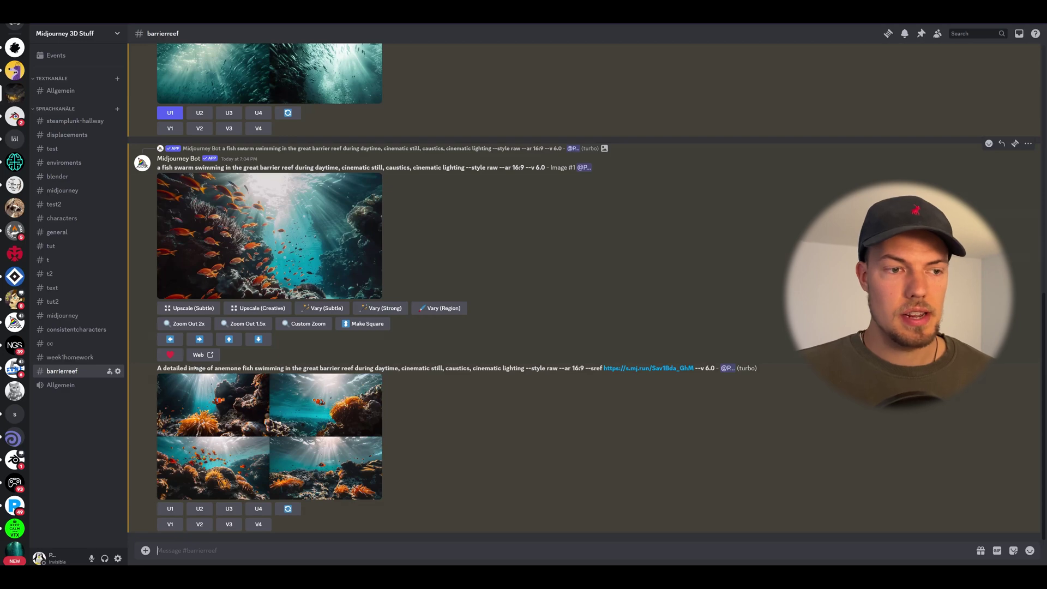
Step: Enlarge and compare the new anemone fish grid and the clownfish close-up grid
left_click(301, 426)
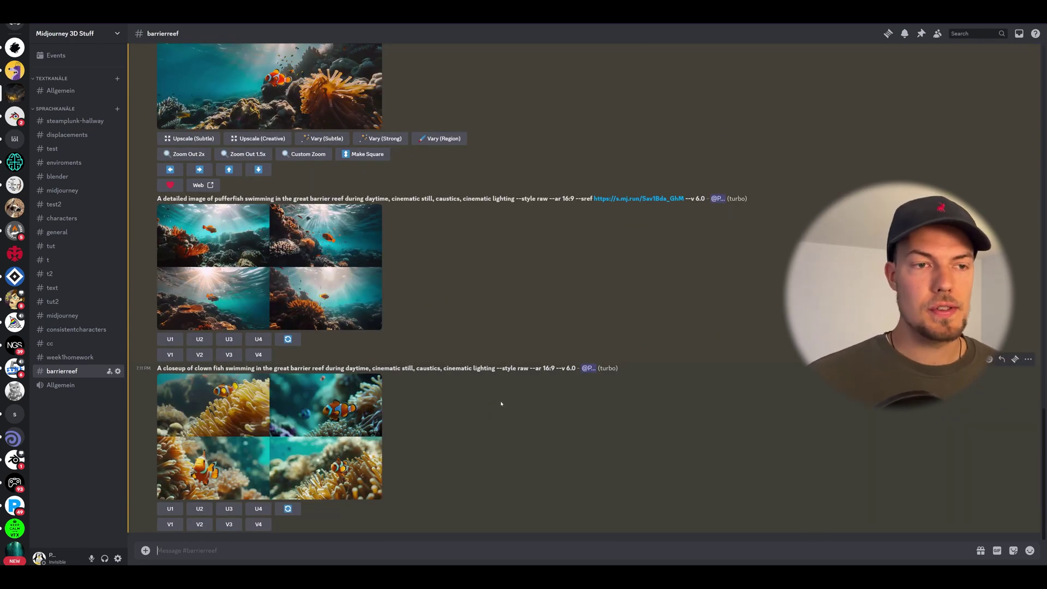
scroll(502, 404, "up", 3)
scroll(301, 189, "up", 3)
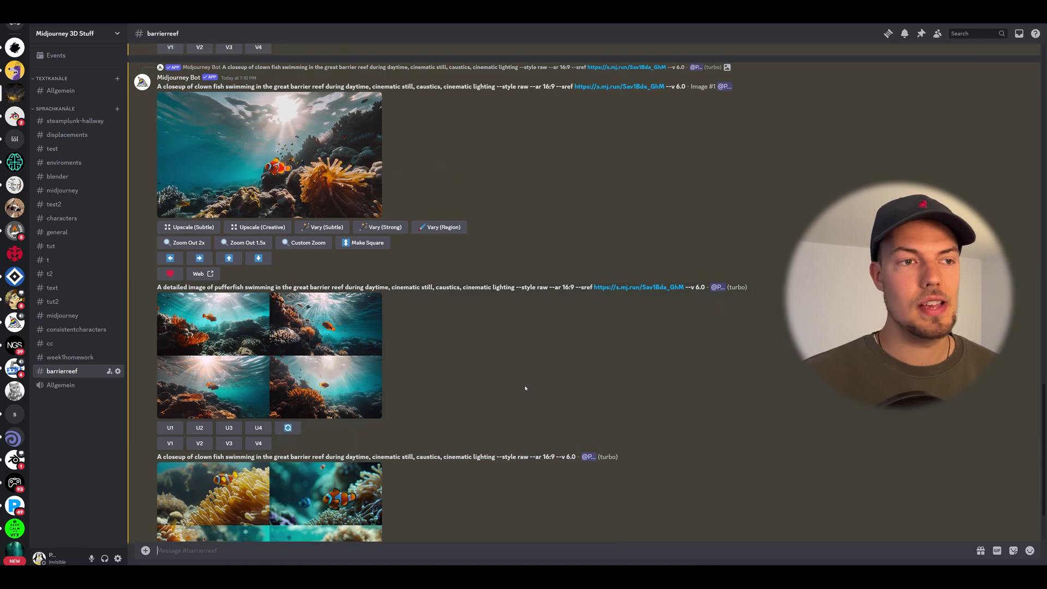
scroll(436, 328, "down", 3)
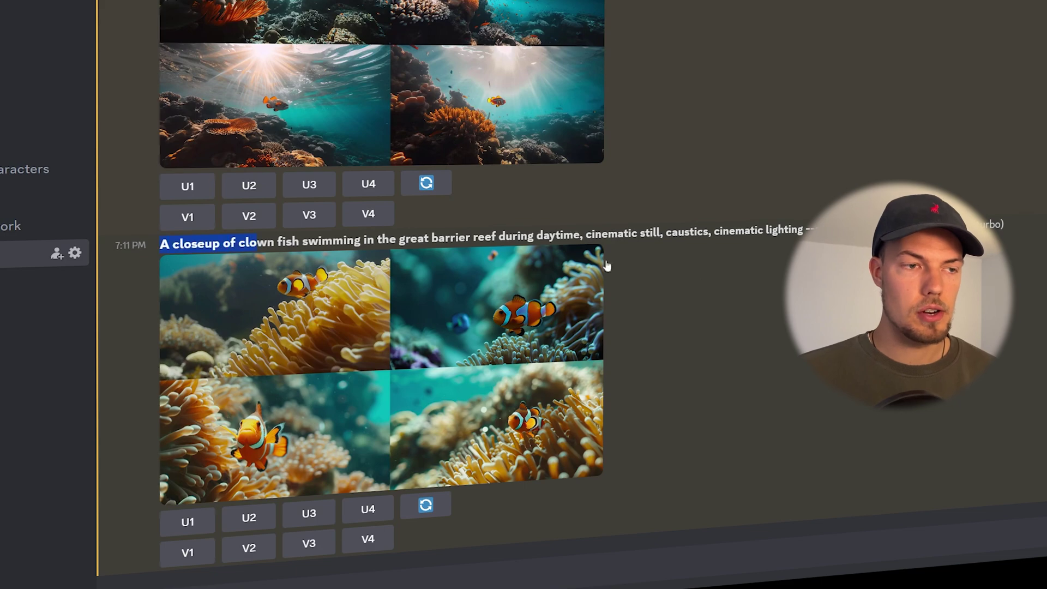
left_click(450, 363)
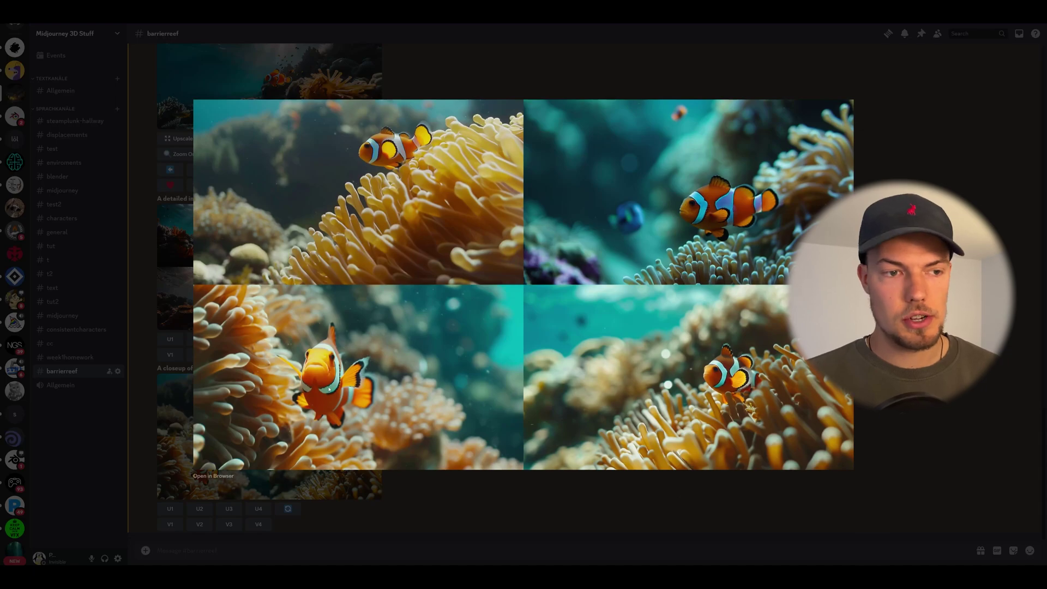
left_click(471, 505)
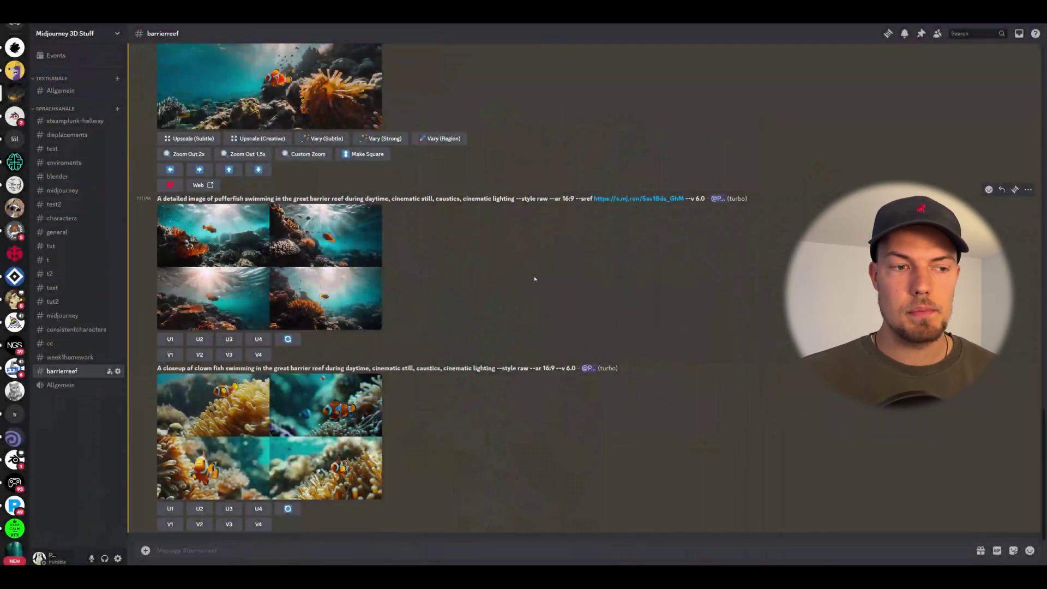
scroll(528, 273, "up", 2)
scroll(527, 273, "down", 2)
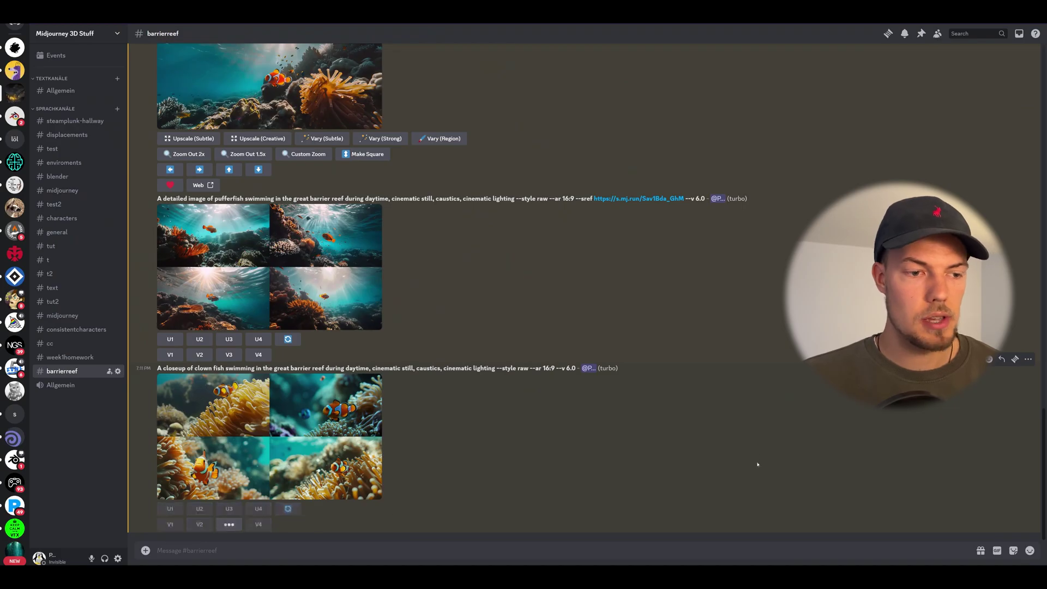
Step: Request strong variations (V3) of the third clownfish close-up image
left_click(349, 425)
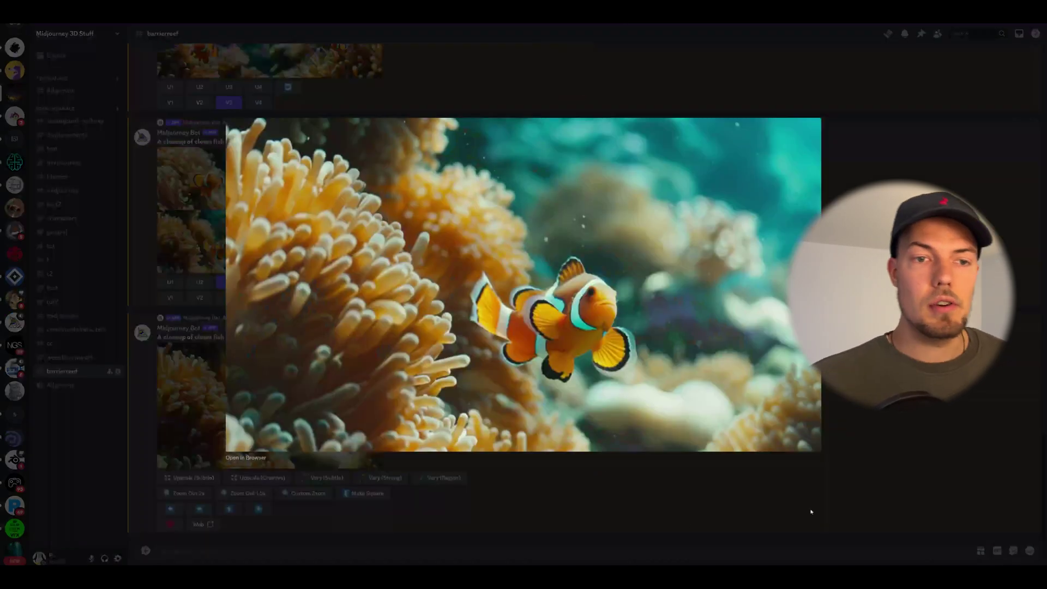
key("Escape")
scroll(570, 423, "up", 5)
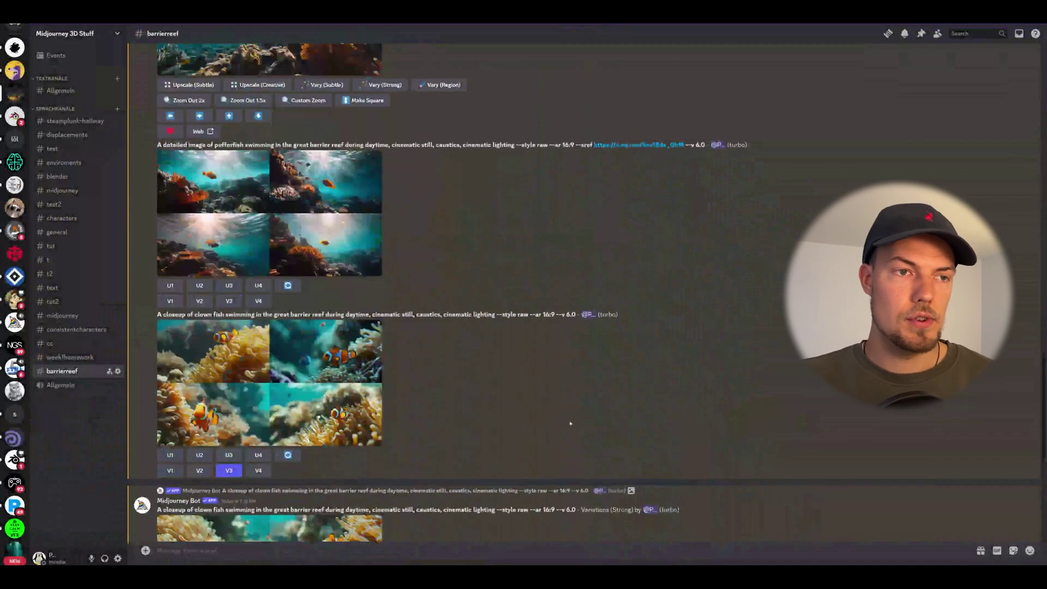
Step: Open the upscaled fish swarm reef image full-size in the browser
scroll(570, 423, "down", 10)
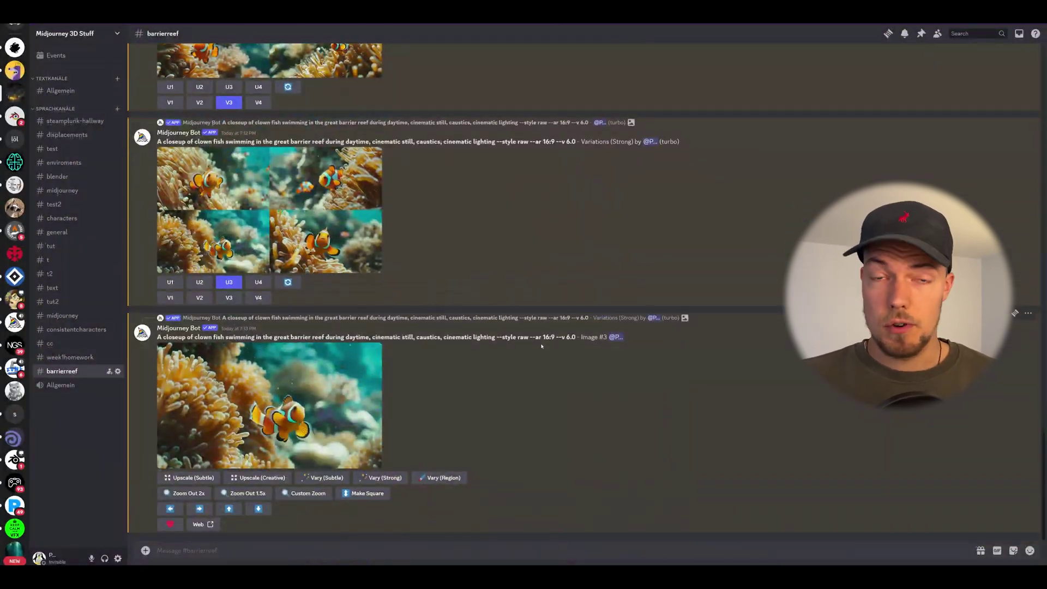
scroll(542, 346, "up", 10)
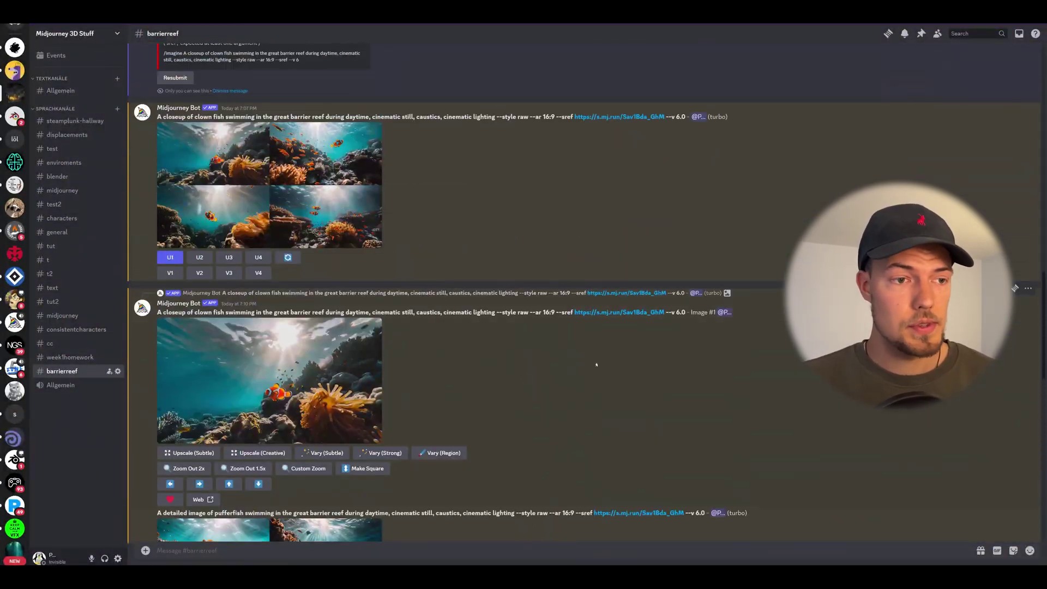
scroll(596, 364, "up", 8)
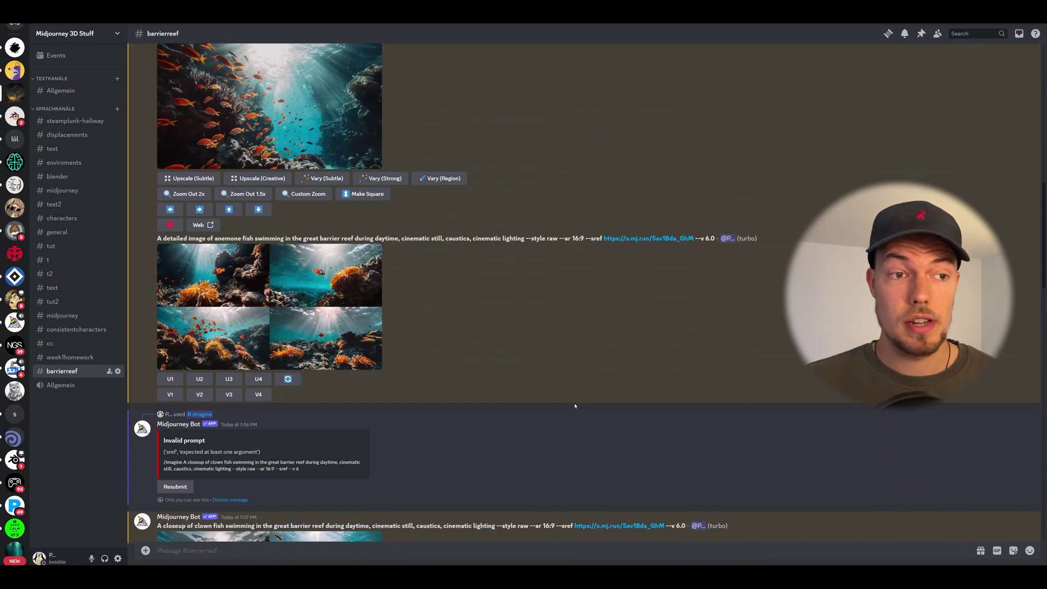
scroll(574, 412, "up", 8)
scroll(328, 436, "down", 4)
left_click(261, 327)
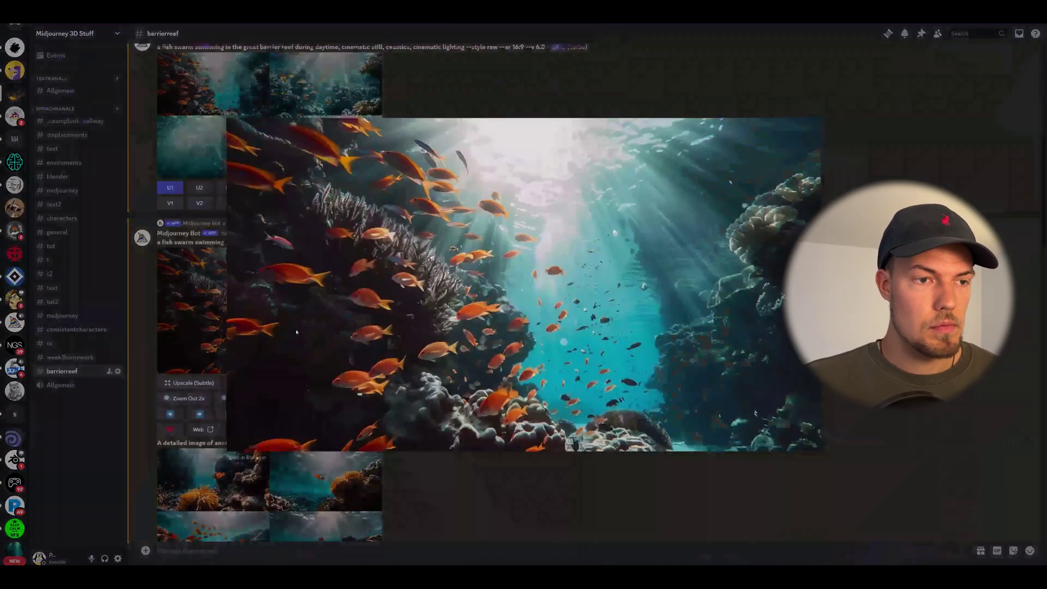
left_click(257, 471)
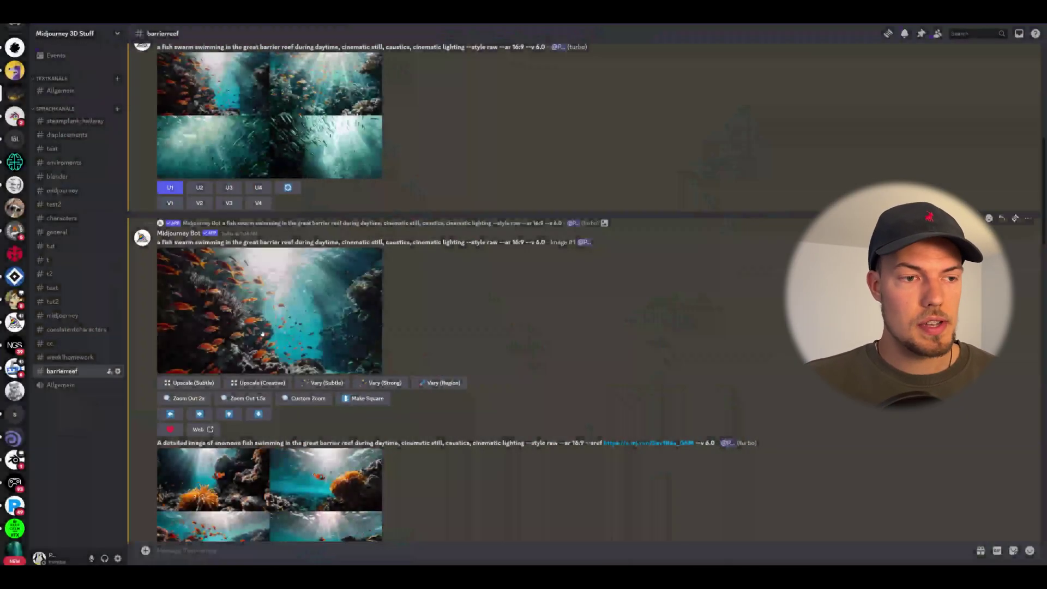
left_click(262, 334)
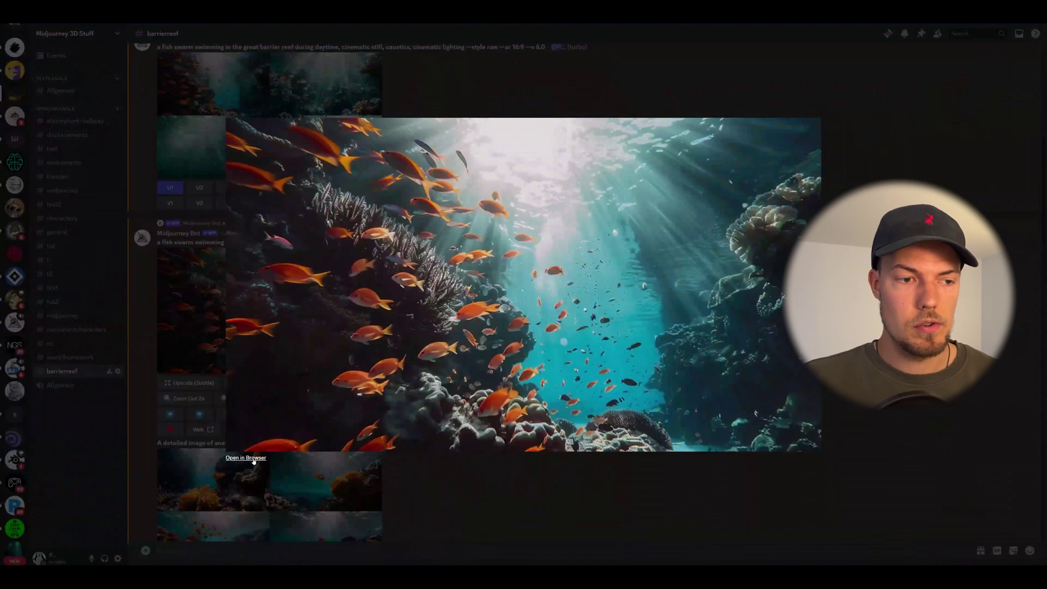
left_click(253, 460)
Step: Save the full-size fish swarm image to the computer with Bild speichern unter
left_click_drag(912, 59, 716, 52)
right_click(537, 276)
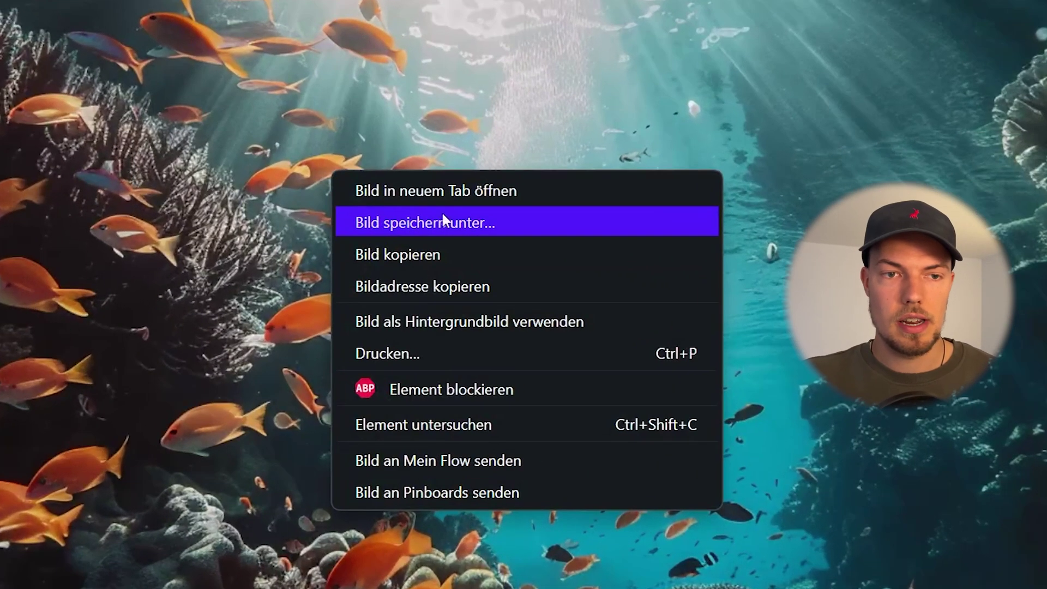
left_click(521, 267)
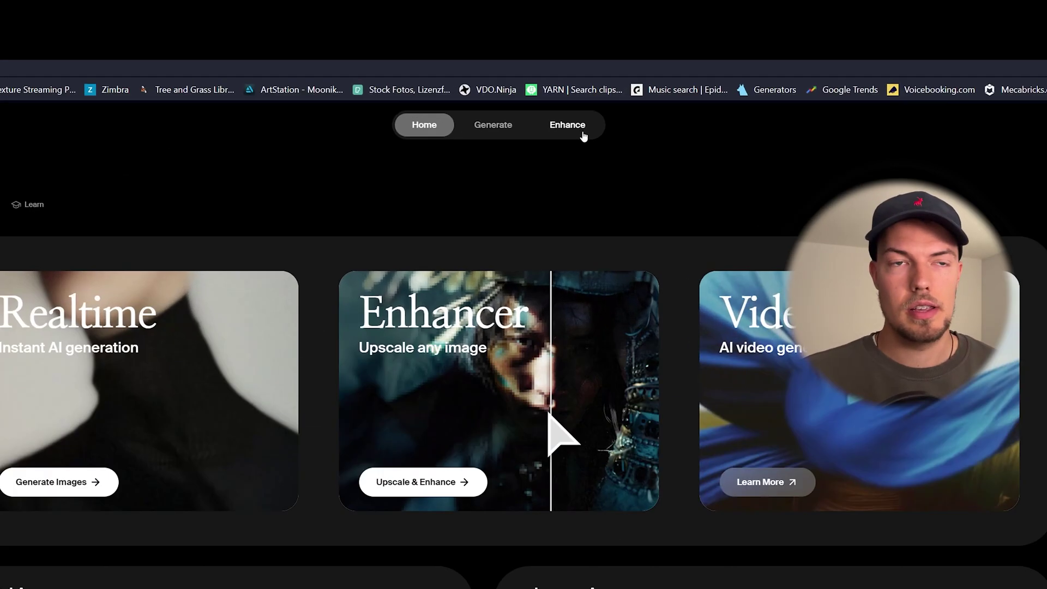
Step: Upload the reef image file into KREA's Enhancer, browsing with Alle Dateien anzeigen
left_click(582, 135)
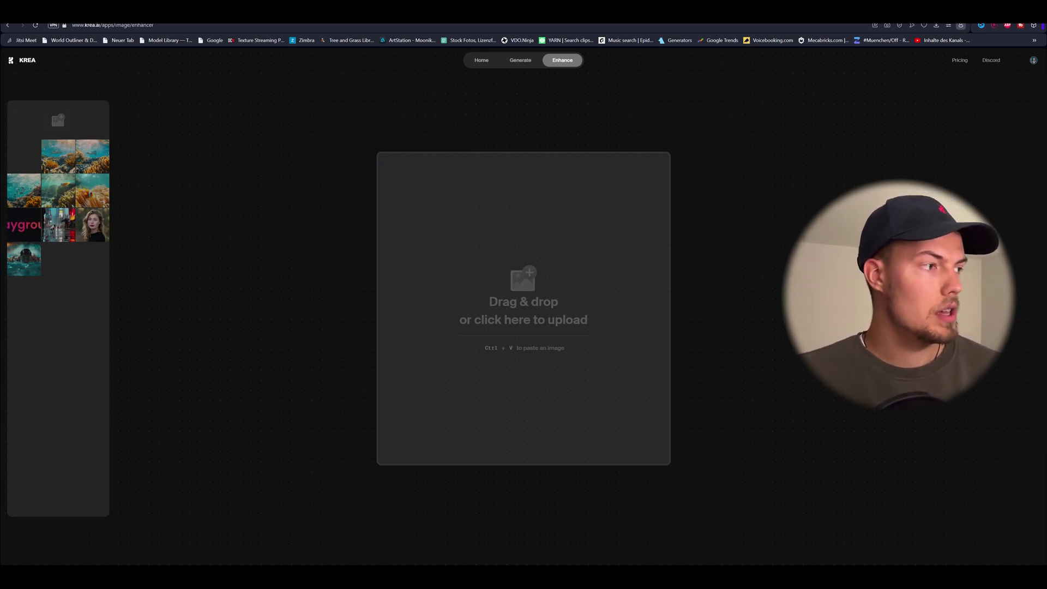
left_click(508, 321)
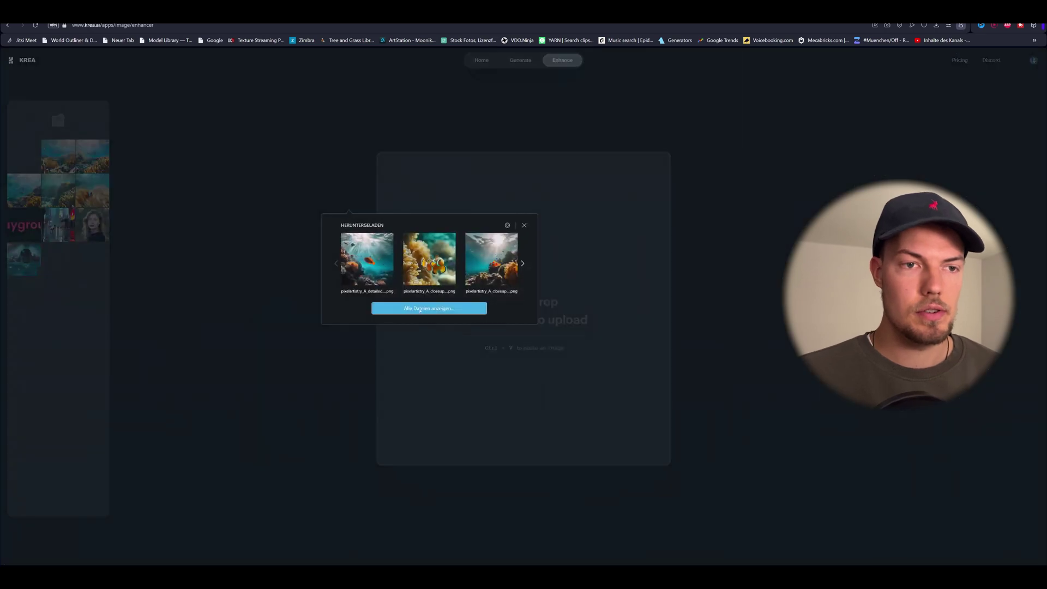
left_click(541, 291)
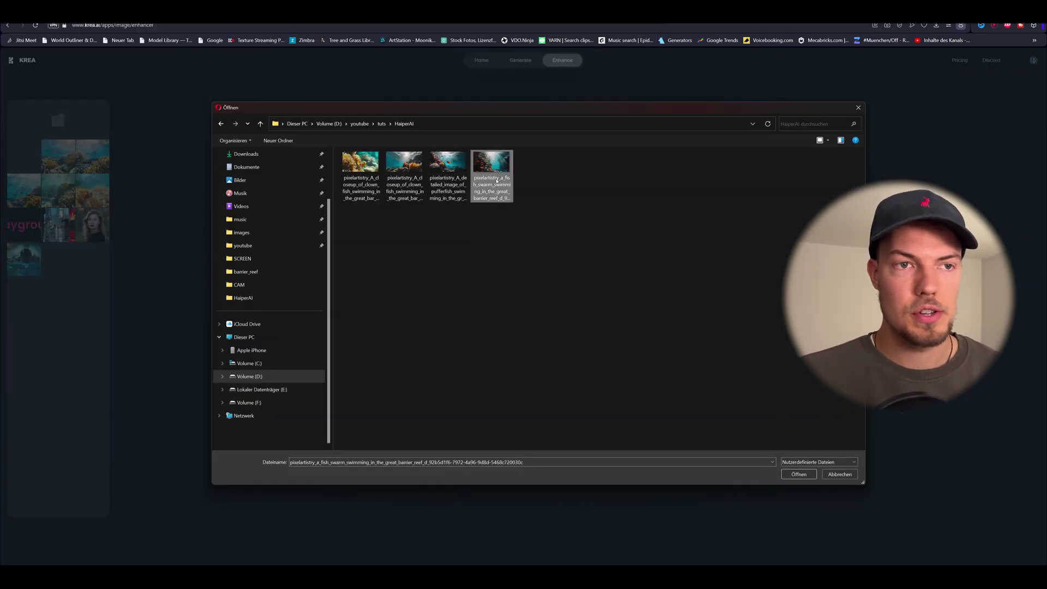
left_click(388, 179)
left_click(797, 473)
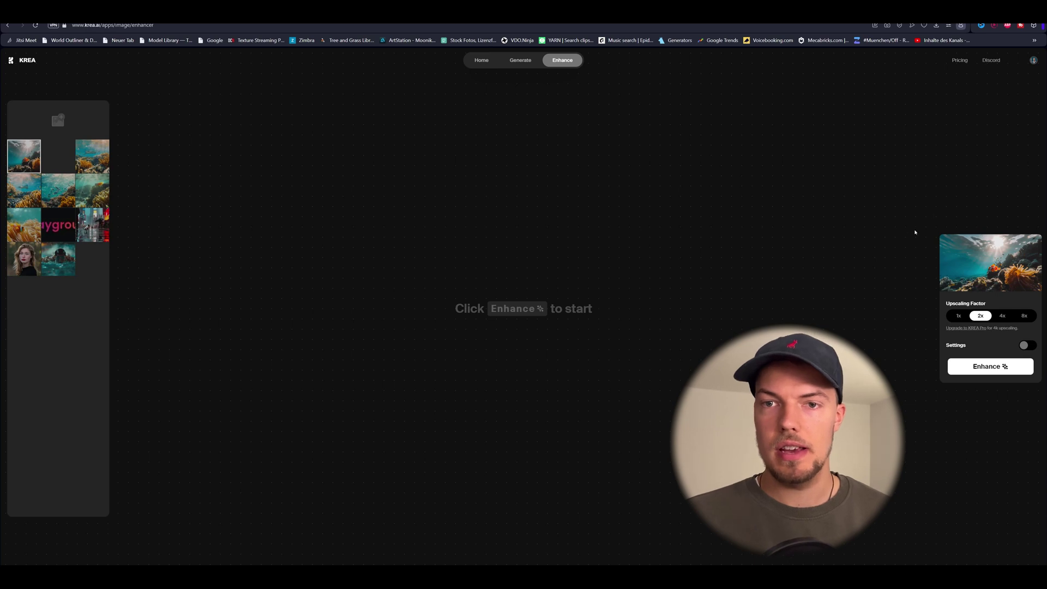
left_click(1029, 346)
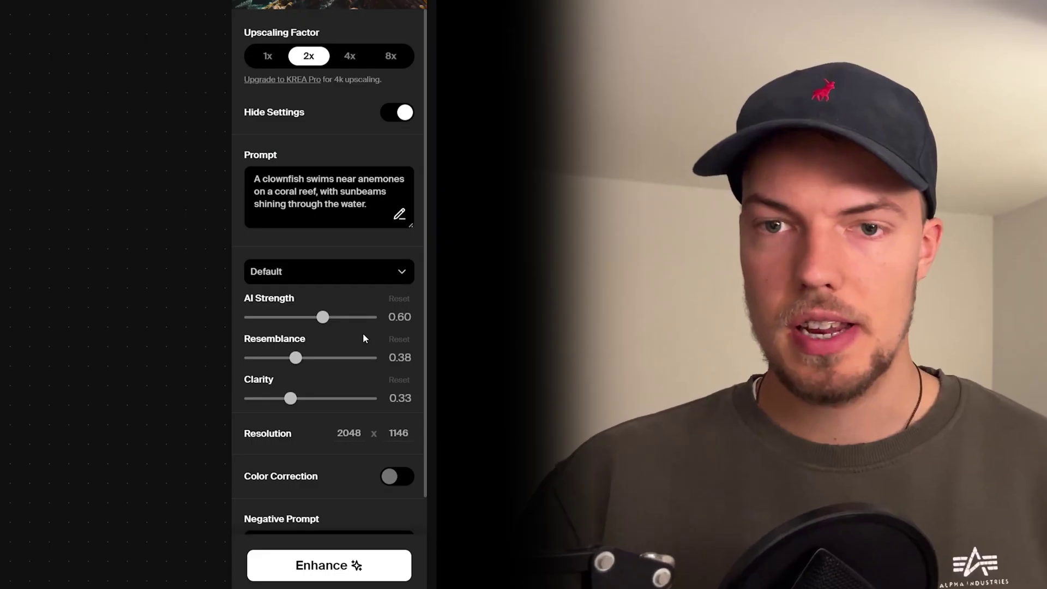
scroll(1007, 353, "down", 1)
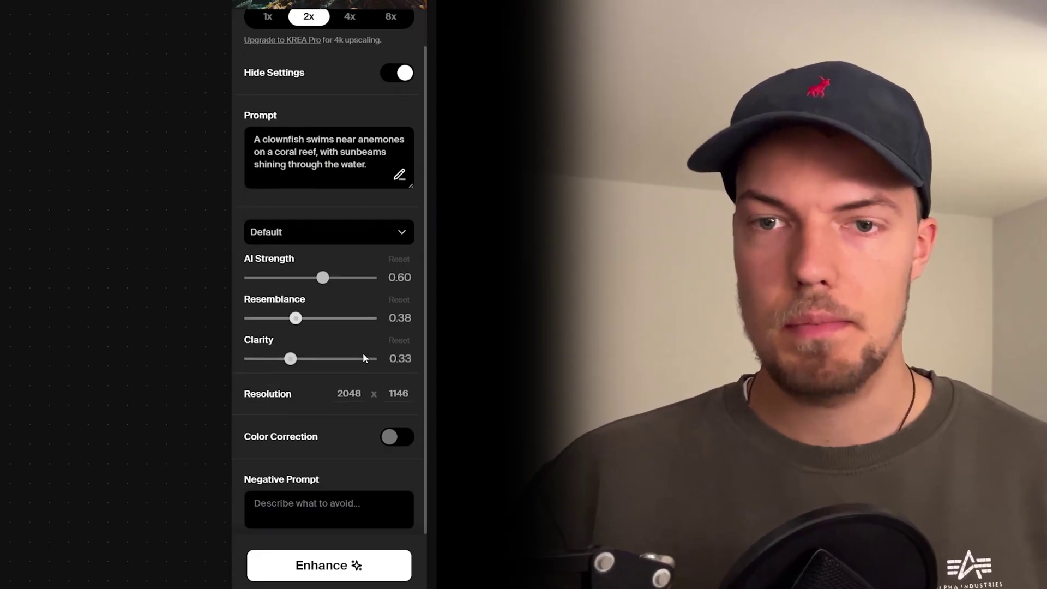
scroll(358, 334, "up", 1)
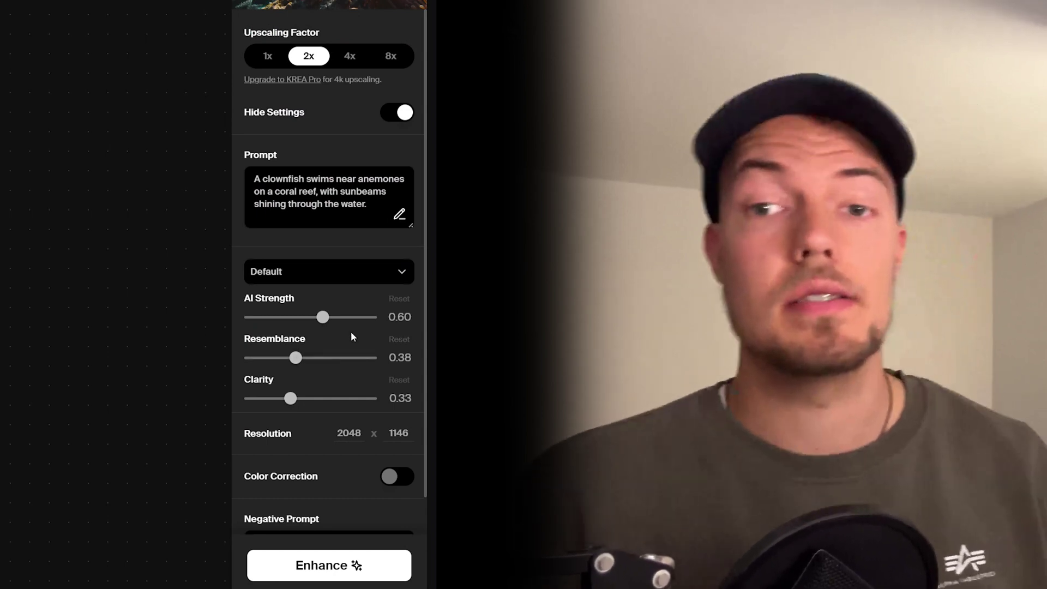
triple_click(259, 174)
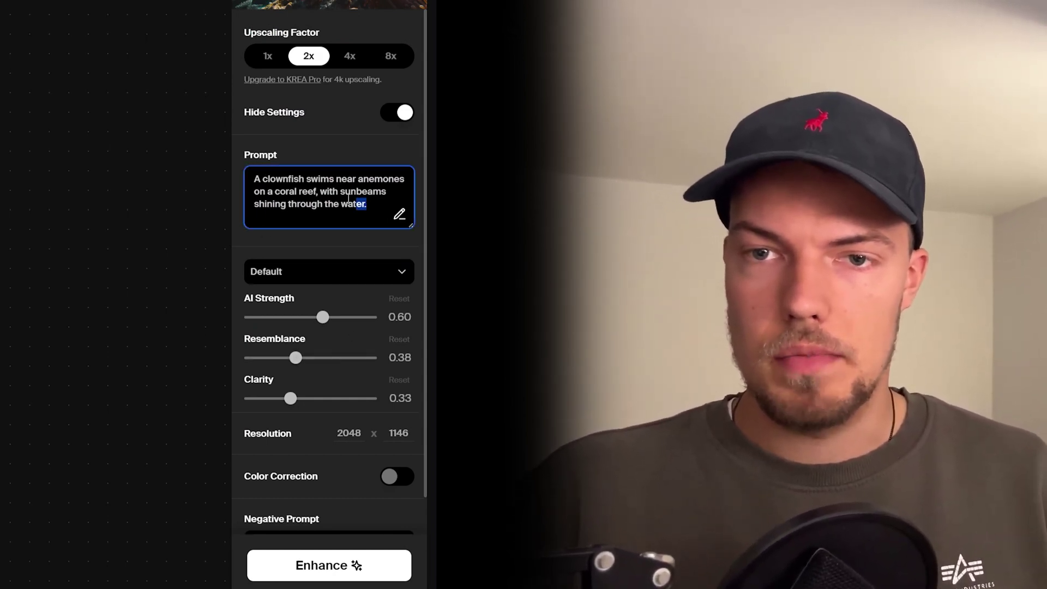
left_click(306, 204)
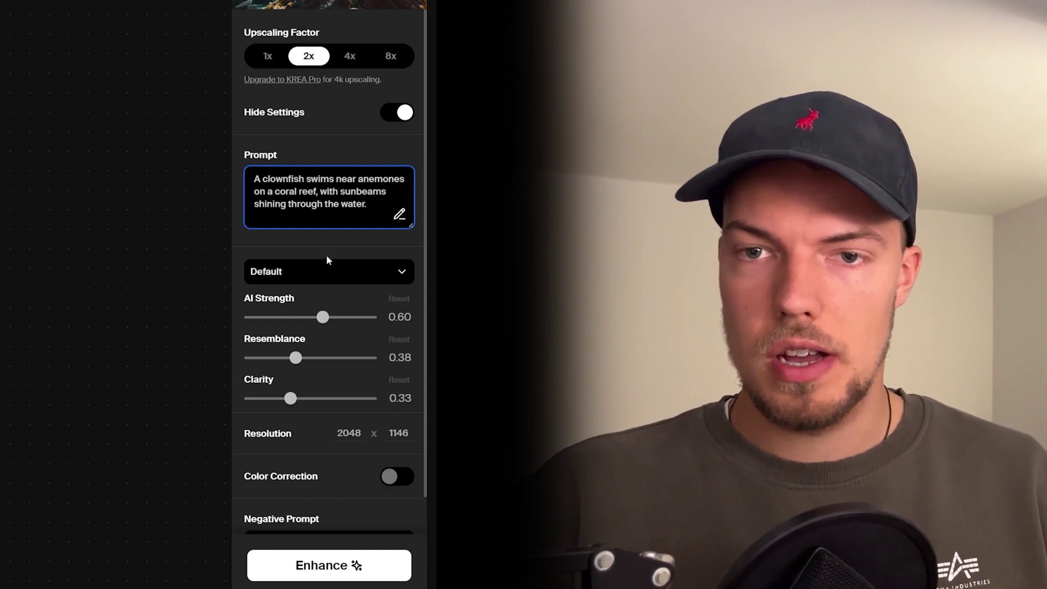
left_click_drag(369, 205, 240, 159)
left_click(293, 212)
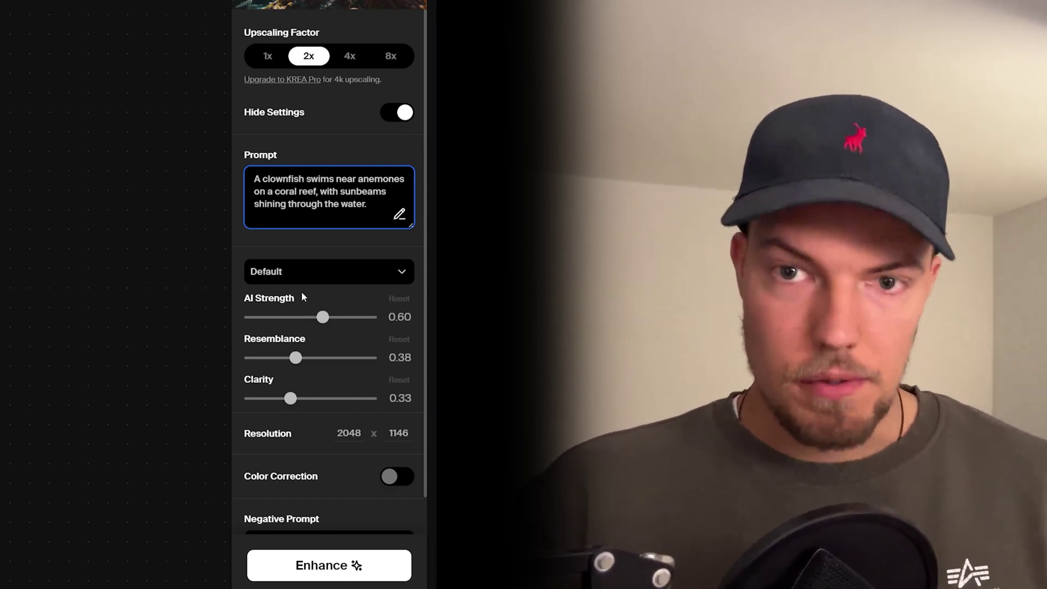
scroll(338, 343, "down", 1)
scroll(345, 319, "up", 1)
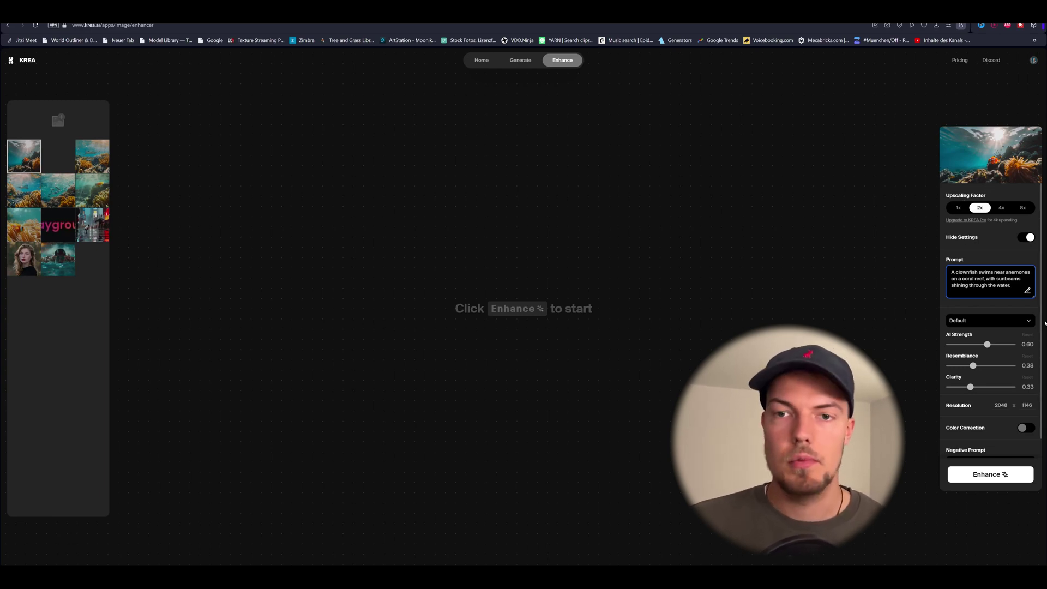
Step: Upscale the reef image and compare original and enhanced versions with the before/after slider
left_click(1001, 479)
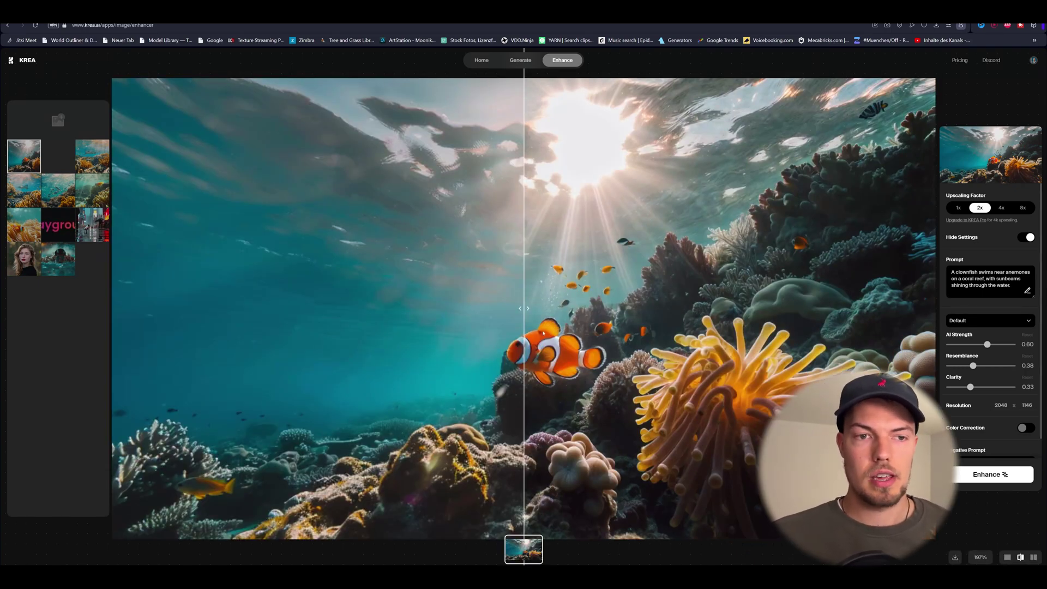
left_click_drag(525, 307, 84, 351)
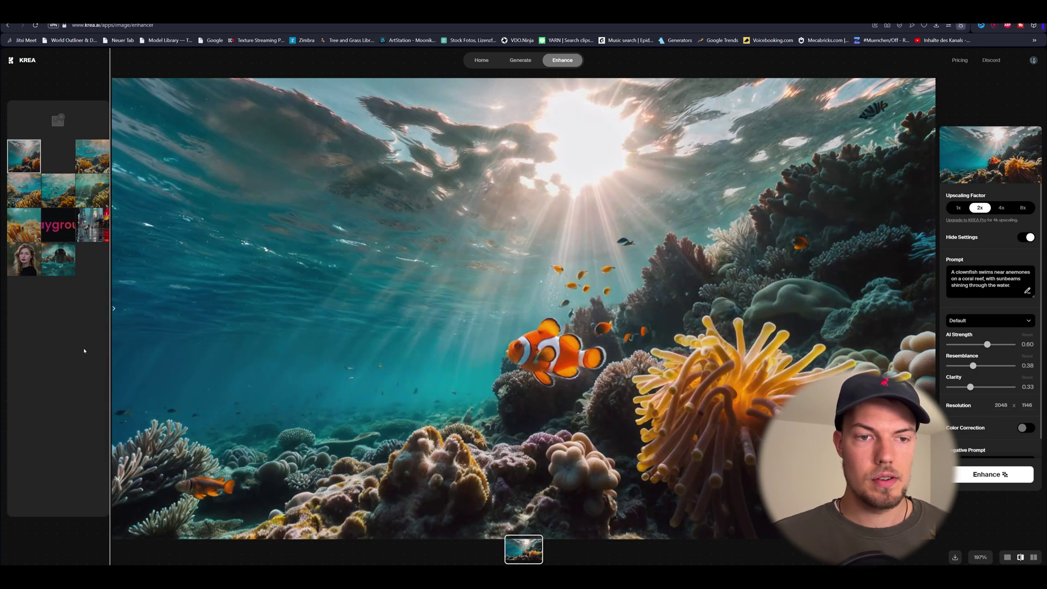
scroll(546, 349, "up", 5)
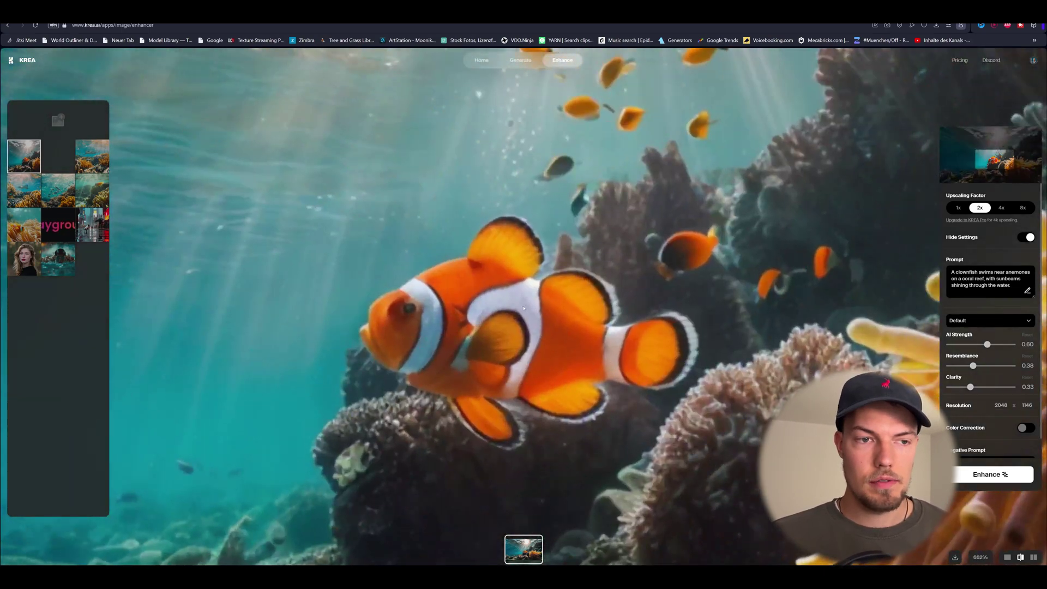
scroll(546, 350, "down", 3)
scroll(567, 305, "down", 3)
scroll(502, 409, "up", 6)
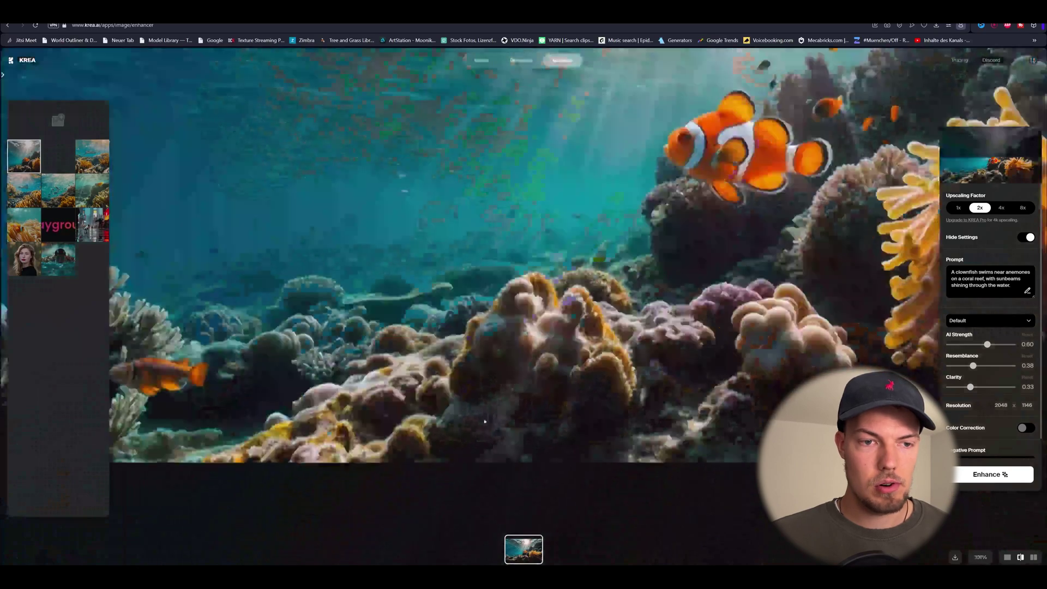
scroll(321, 451, "down", 6)
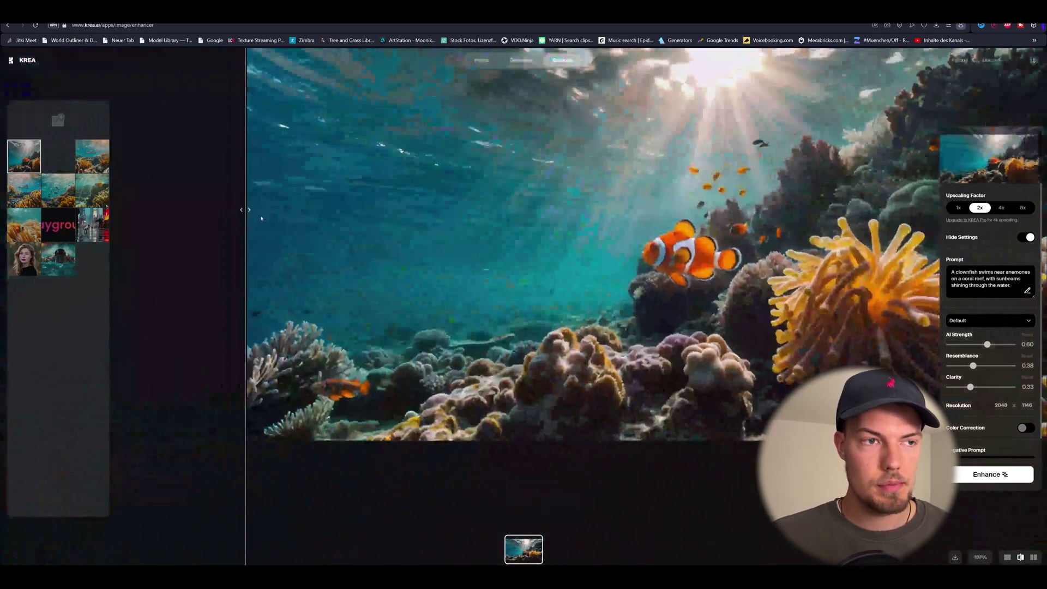
left_click_drag(243, 210, 806, 209)
scroll(553, 375, "up", 6)
scroll(553, 375, "down", 2)
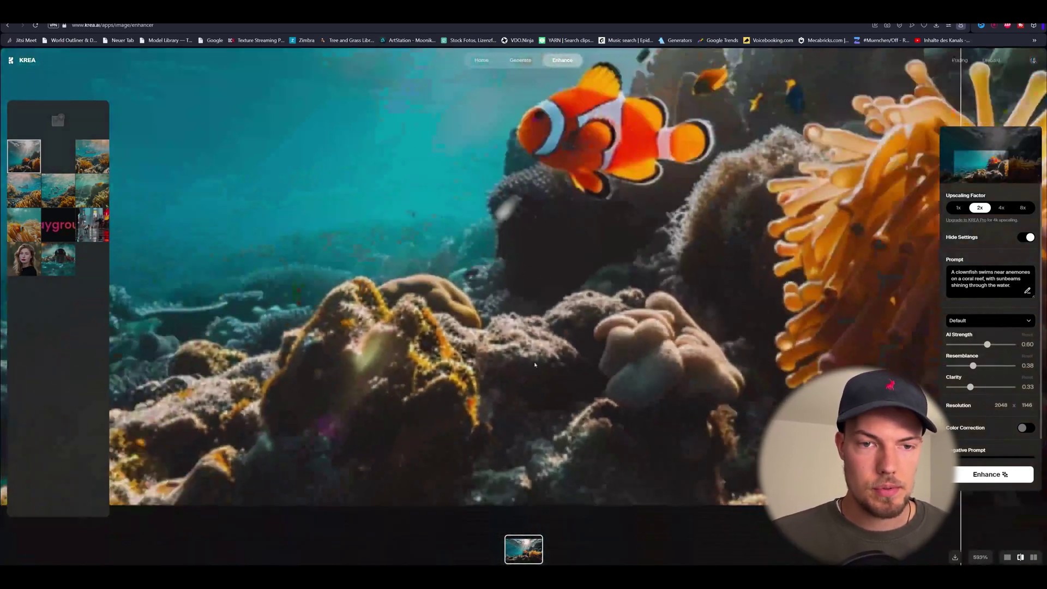
left_click_drag(842, 262, 767, 289)
left_click_drag(591, 297, 417, 235)
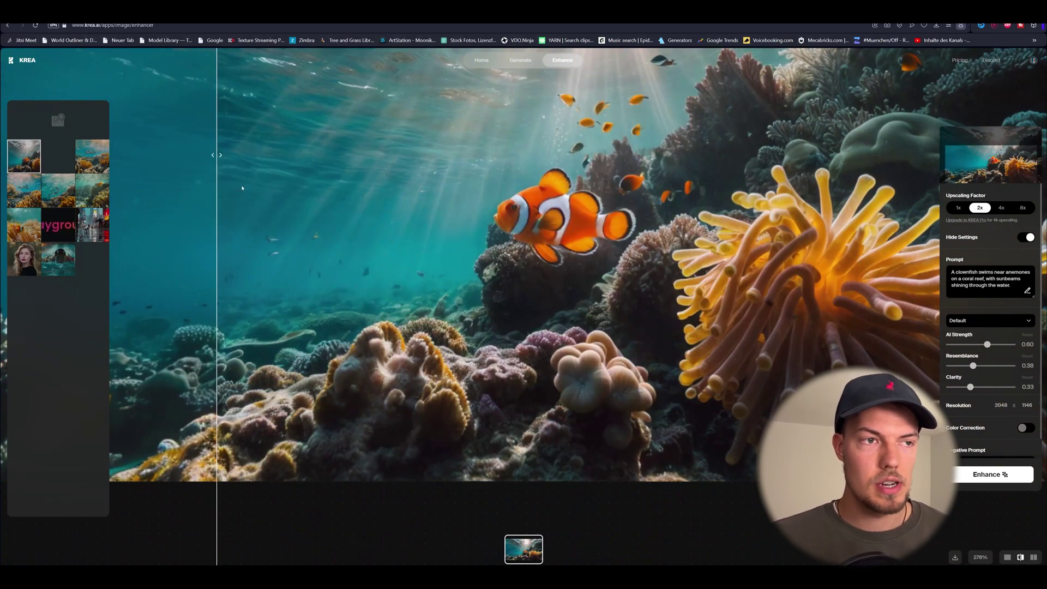
scroll(327, 233, "down", 5)
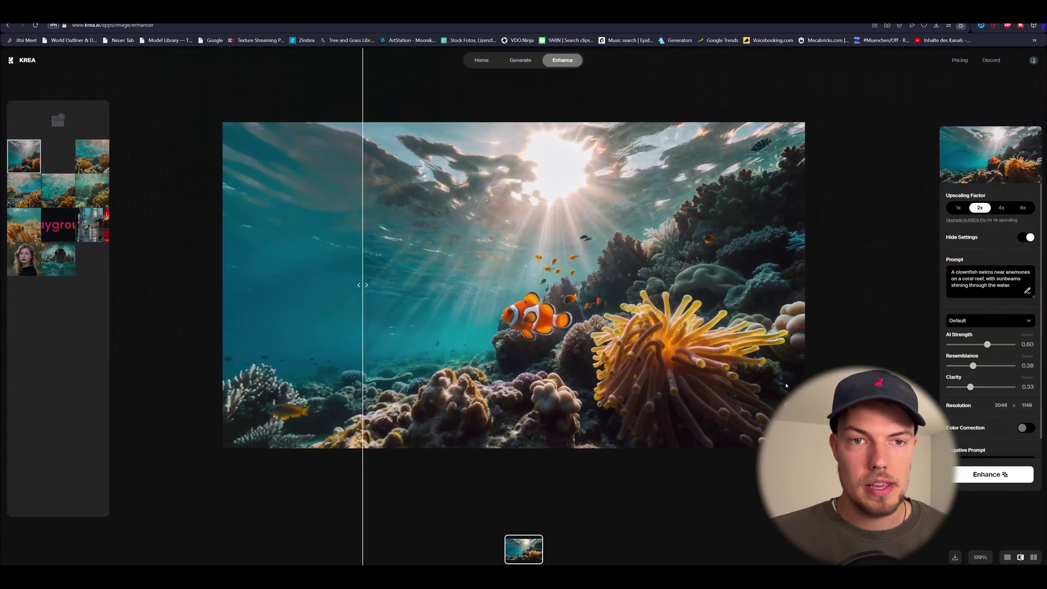
left_click_drag(282, 284, 222, 281)
scroll(445, 279, "up", 7)
scroll(445, 279, "down", 8)
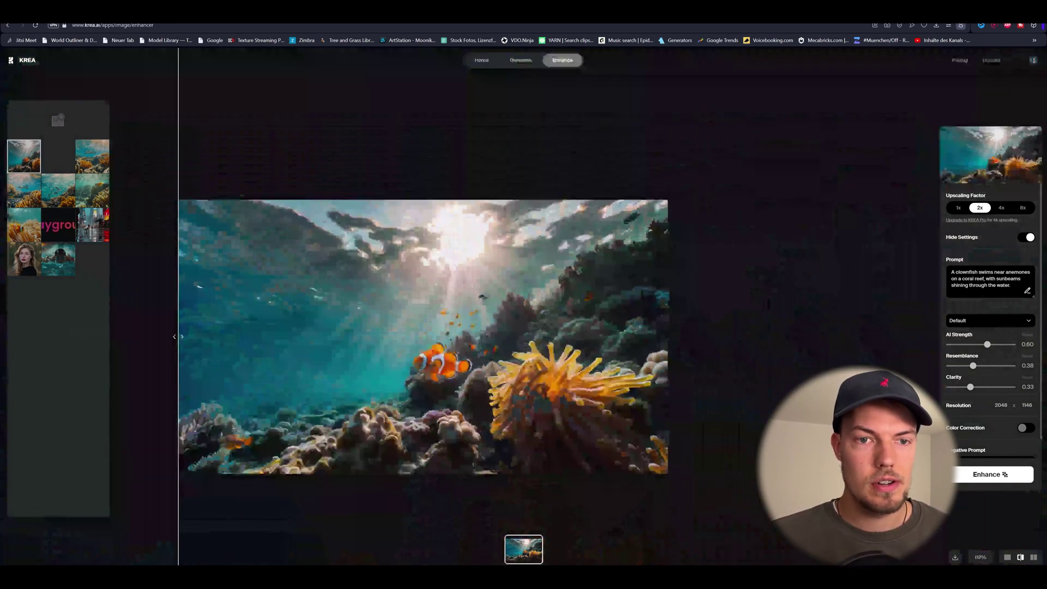
scroll(629, 327, "up", 3)
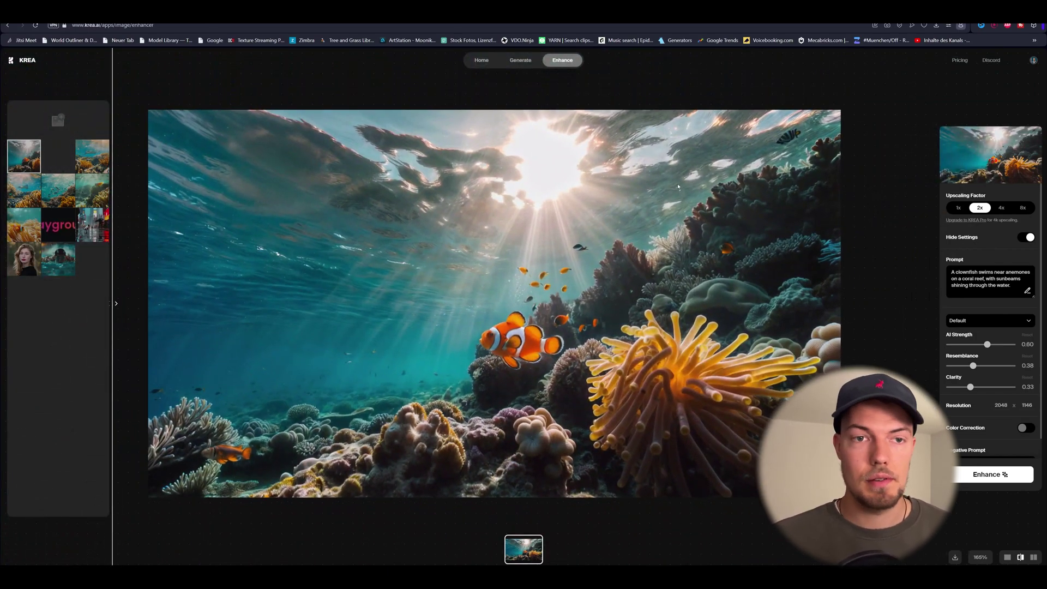
Step: Download the enhanced reef image
key("ctrl+t")
right_click(634, 180)
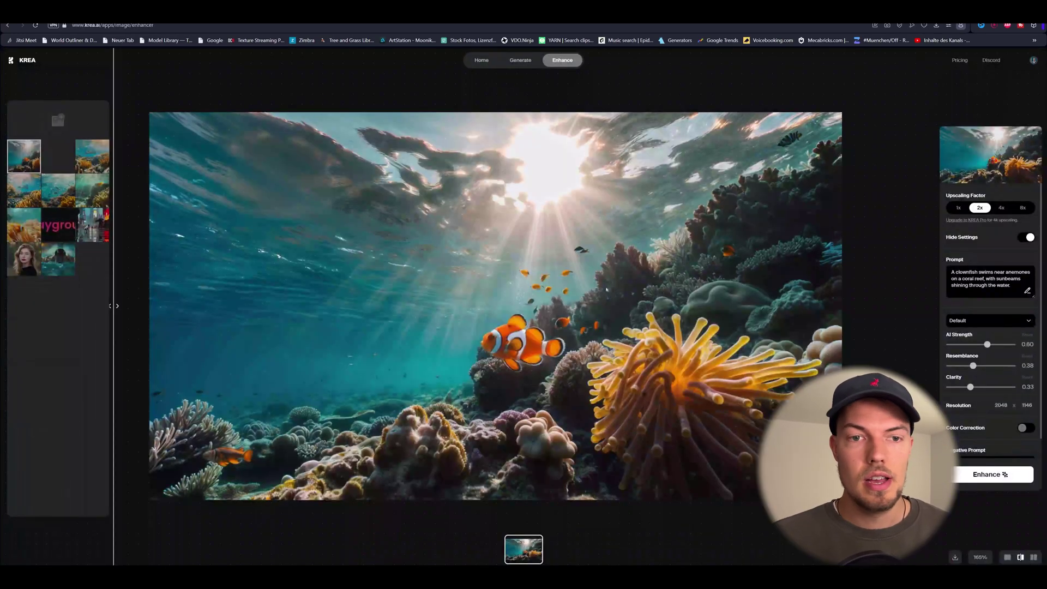
right_click(588, 256)
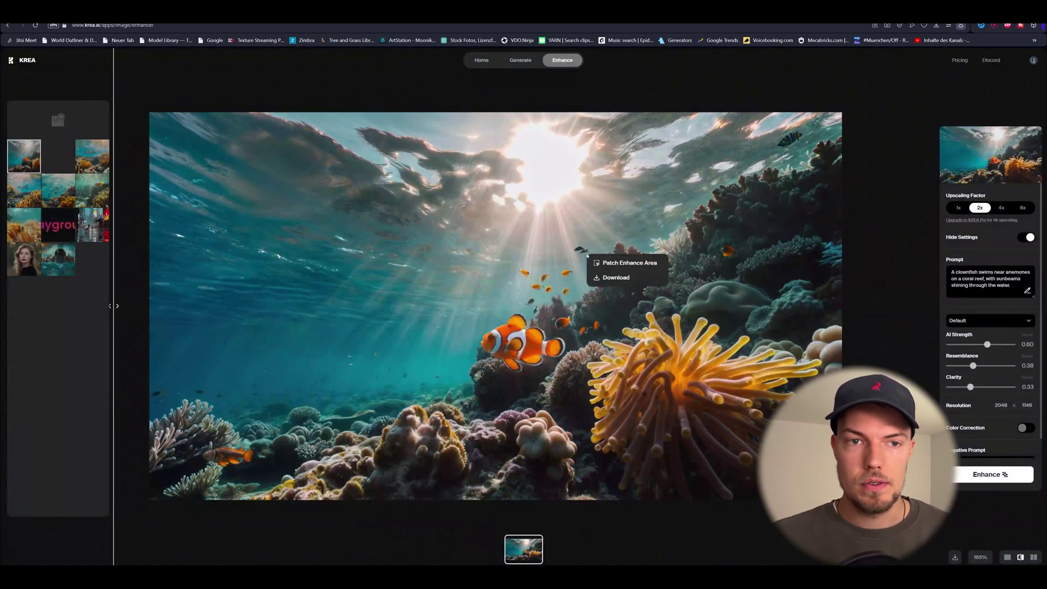
left_click(622, 280)
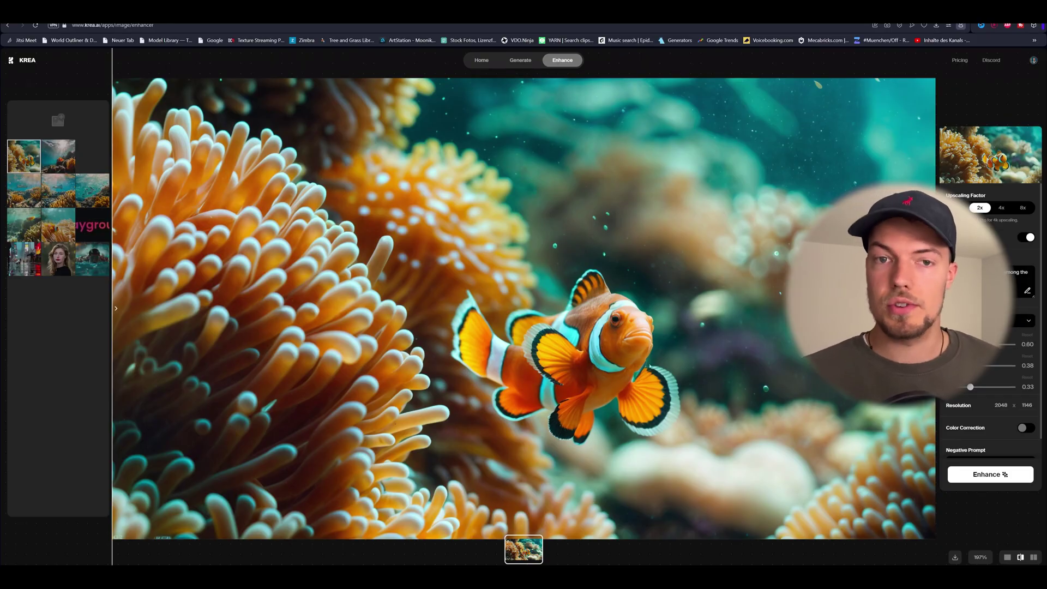
Step: Compare the enhanced clownfish close-up against its original, then download it
scroll(650, 358, "up", 5)
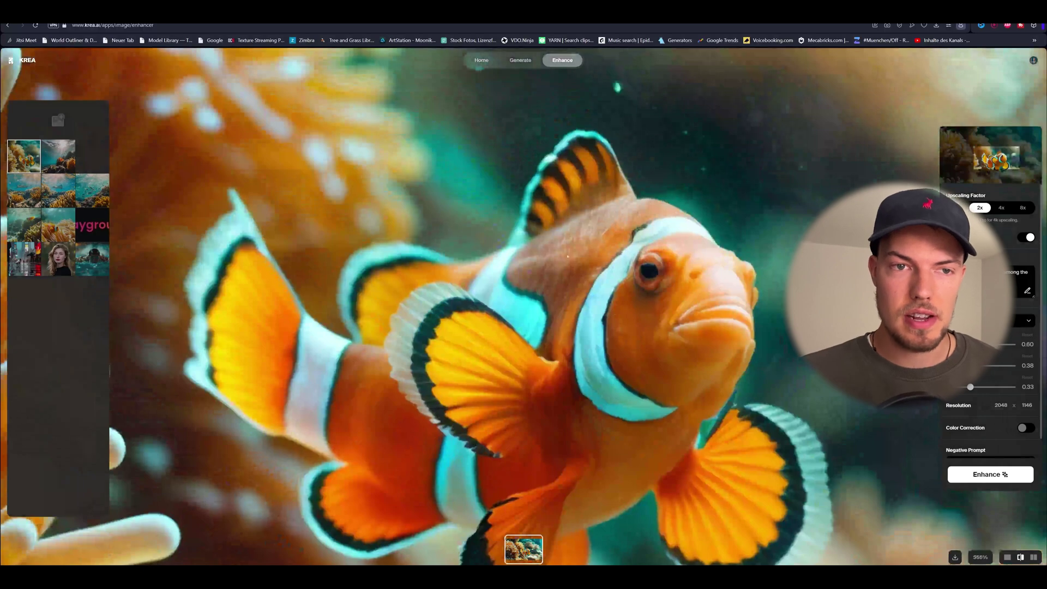
scroll(625, 271, "down", 5)
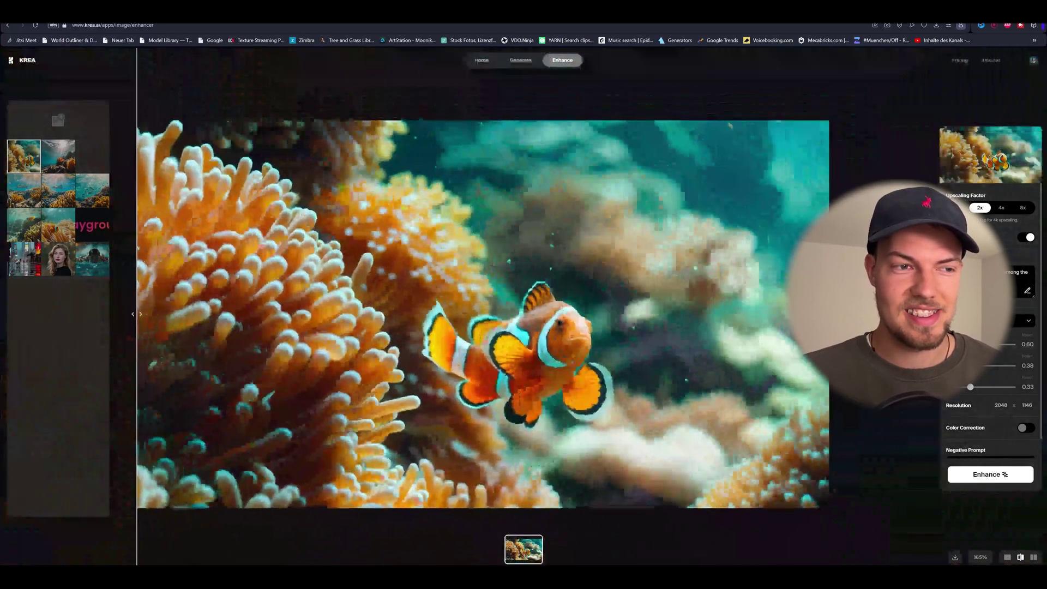
left_click_drag(131, 312, 282, 312)
left_click_drag(196, 387, 127, 397)
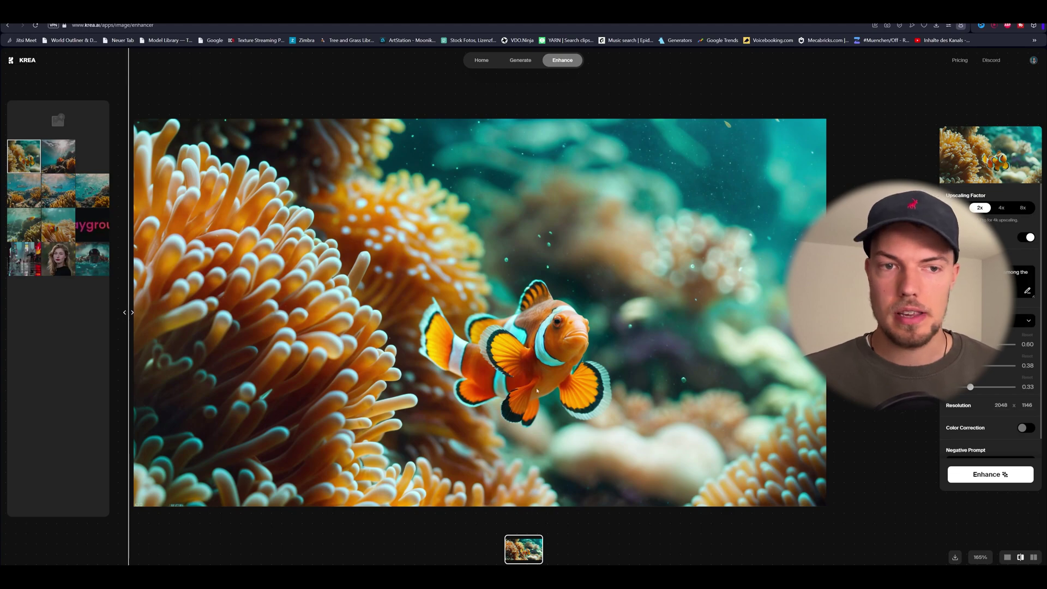
scroll(537, 391, "up", 10)
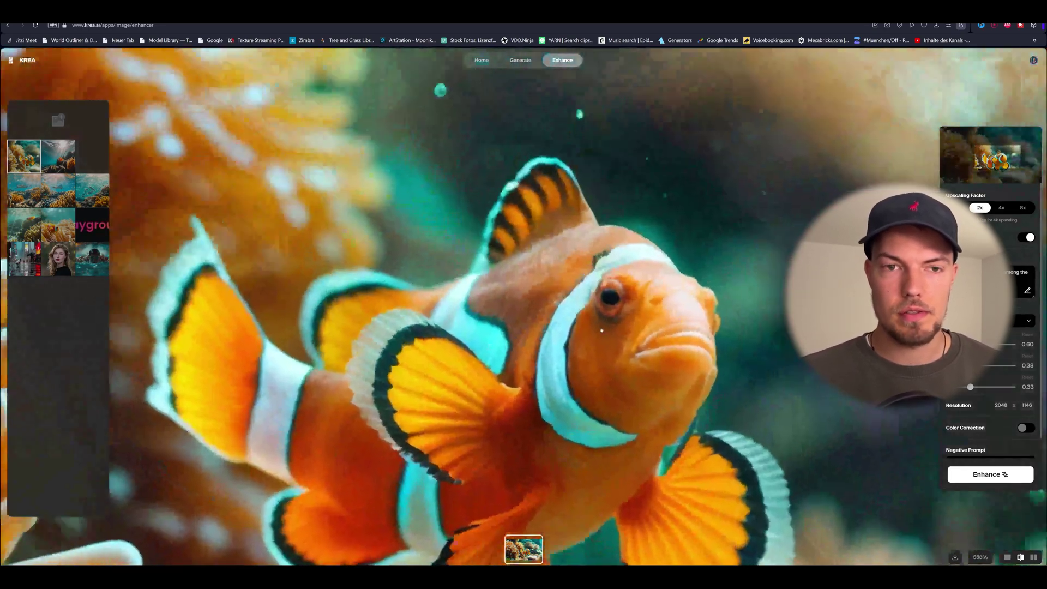
scroll(602, 330, "down", 8)
scroll(491, 429, "up", 10)
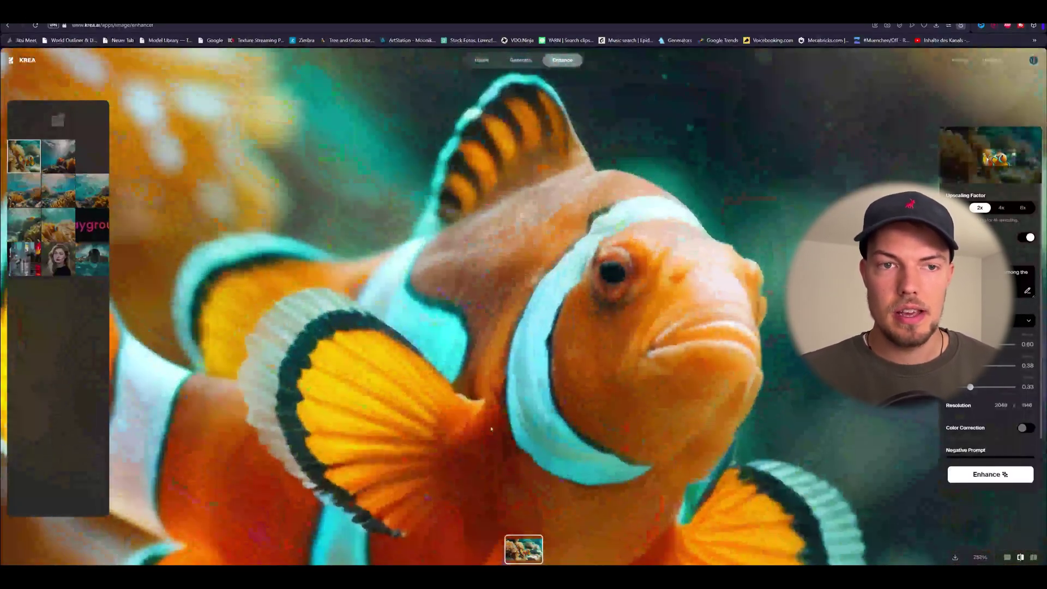
scroll(491, 430, "down", 4)
scroll(506, 392, "down", 5)
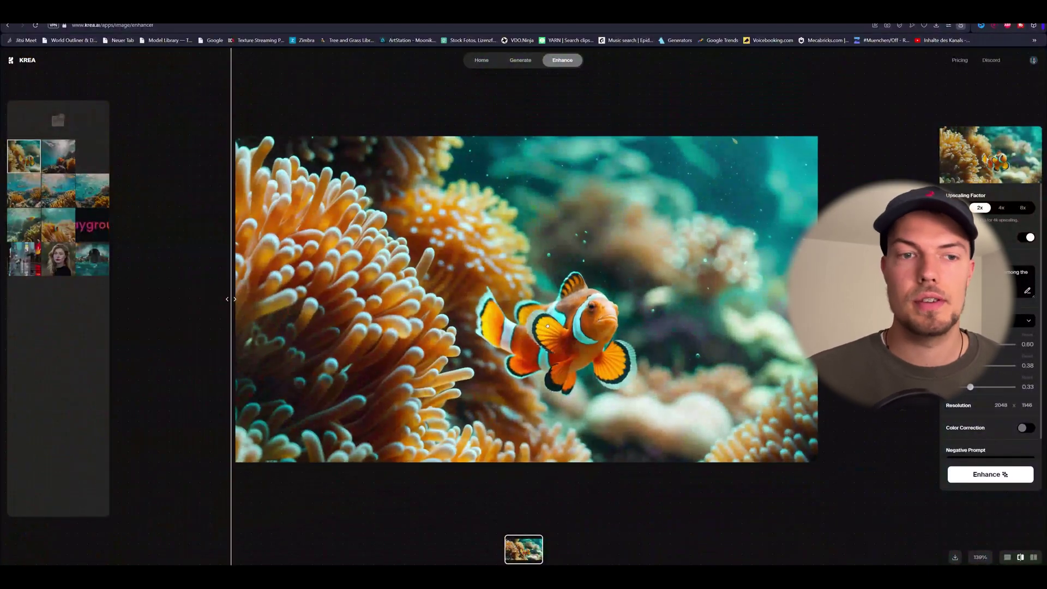
scroll(548, 326, "up", 3)
right_click(638, 237)
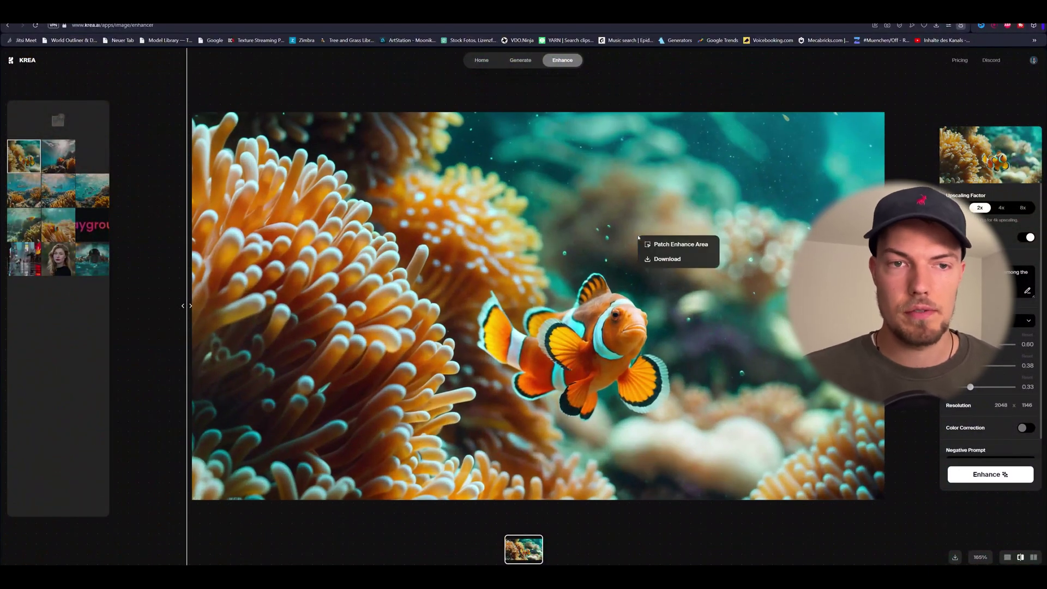
left_click(669, 261)
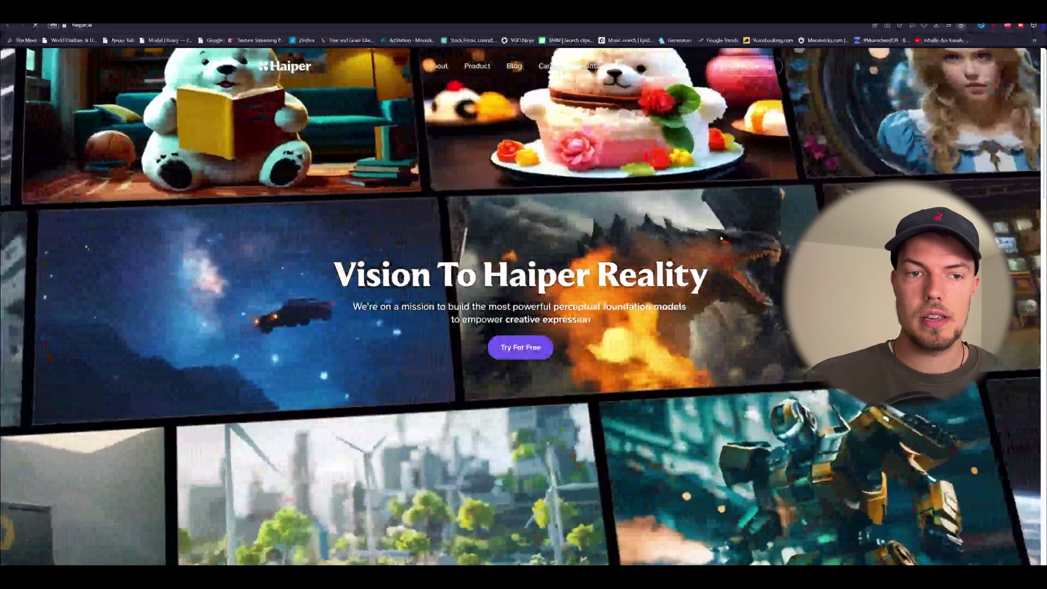
Step: Enter Haiper through Try For Free and browse the Explore page's video options
left_click(520, 348)
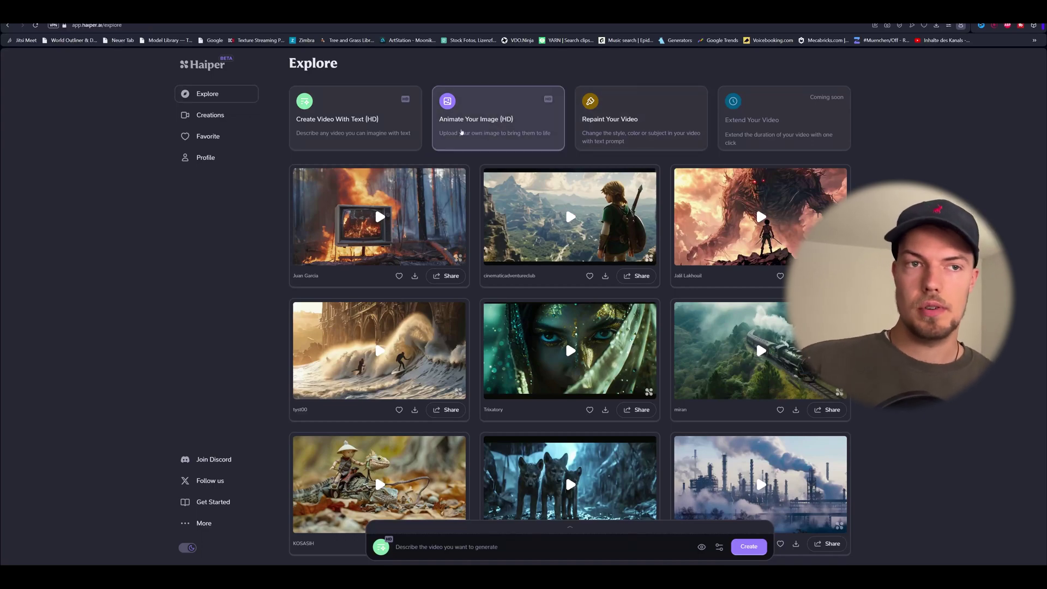
scroll(1034, 371, "down", 5)
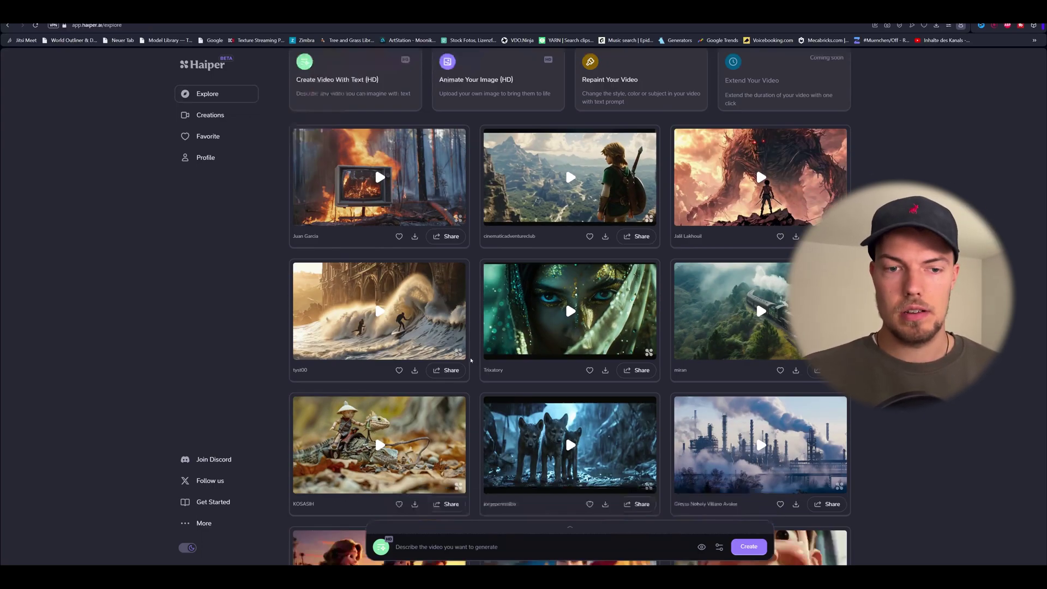
scroll(753, 235, "up", 5)
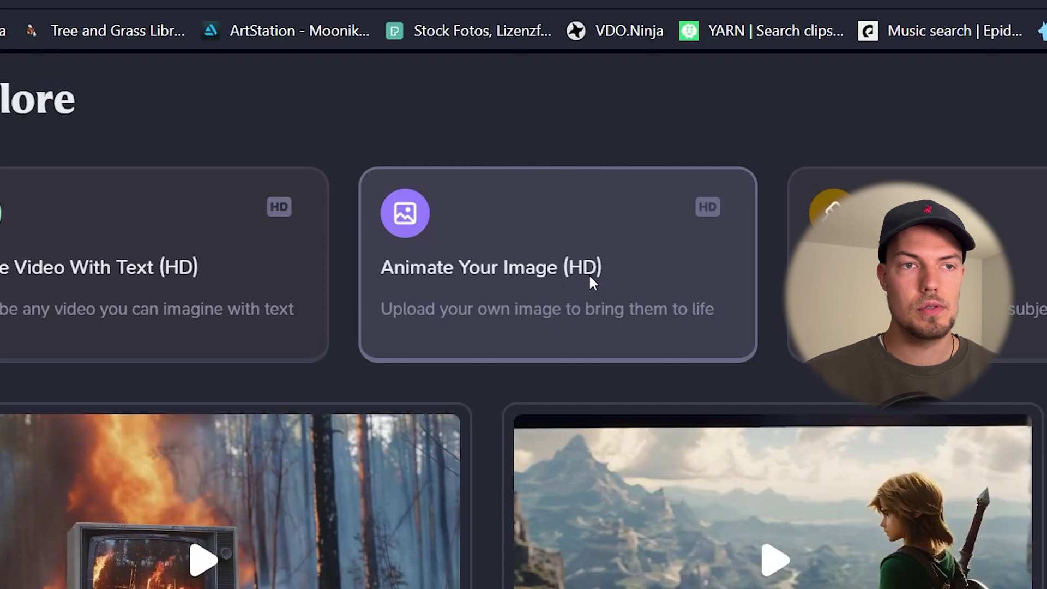
Step: Choose Animate Your Image and upload enhanced-image (3) as the starting picture
left_click(590, 280)
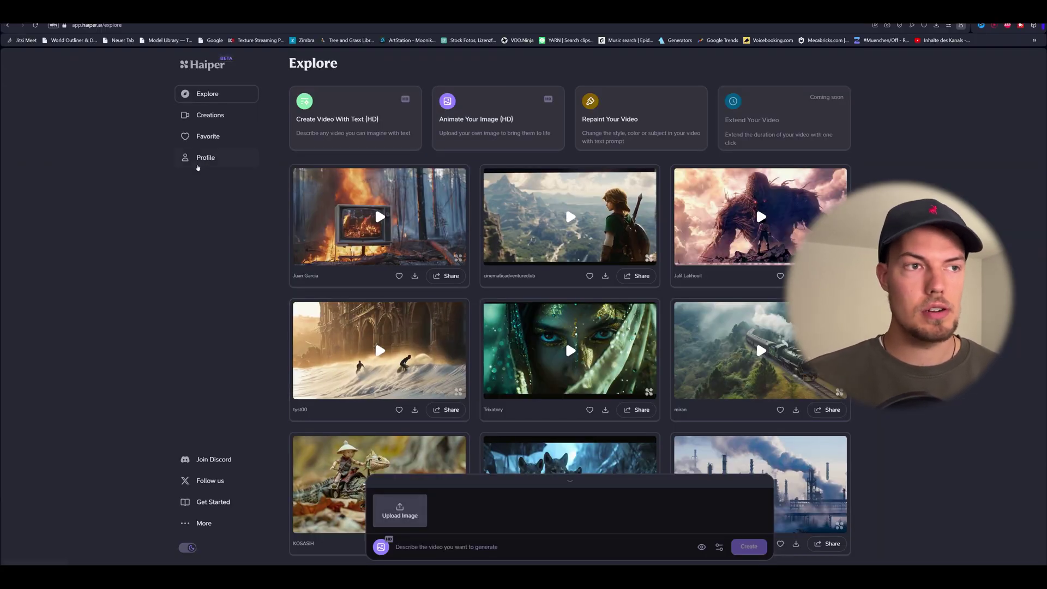
left_click(218, 120)
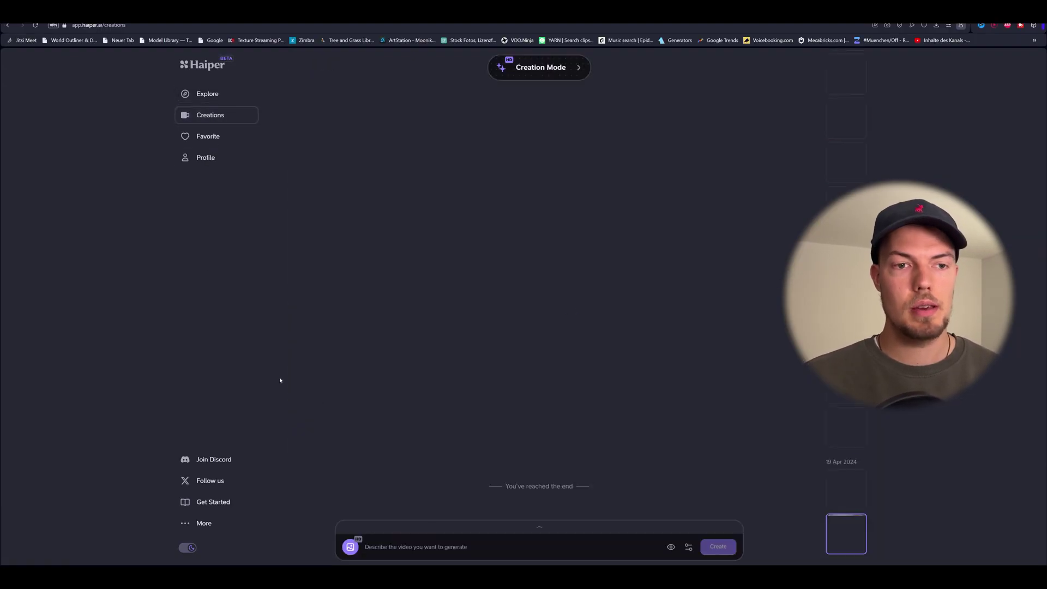
scroll(746, 435, "up", 10)
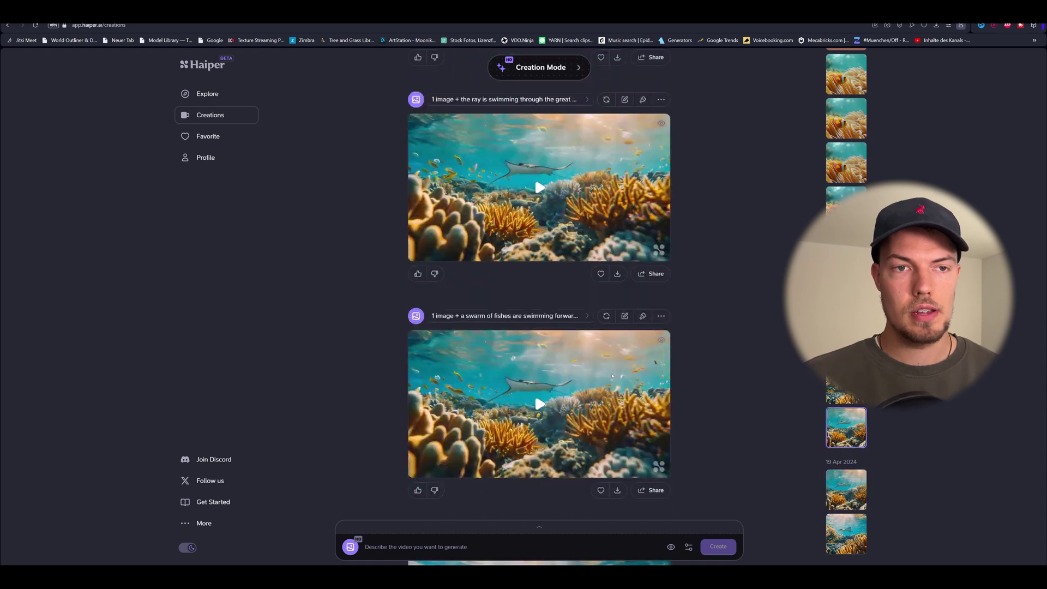
scroll(530, 162, "up", 5)
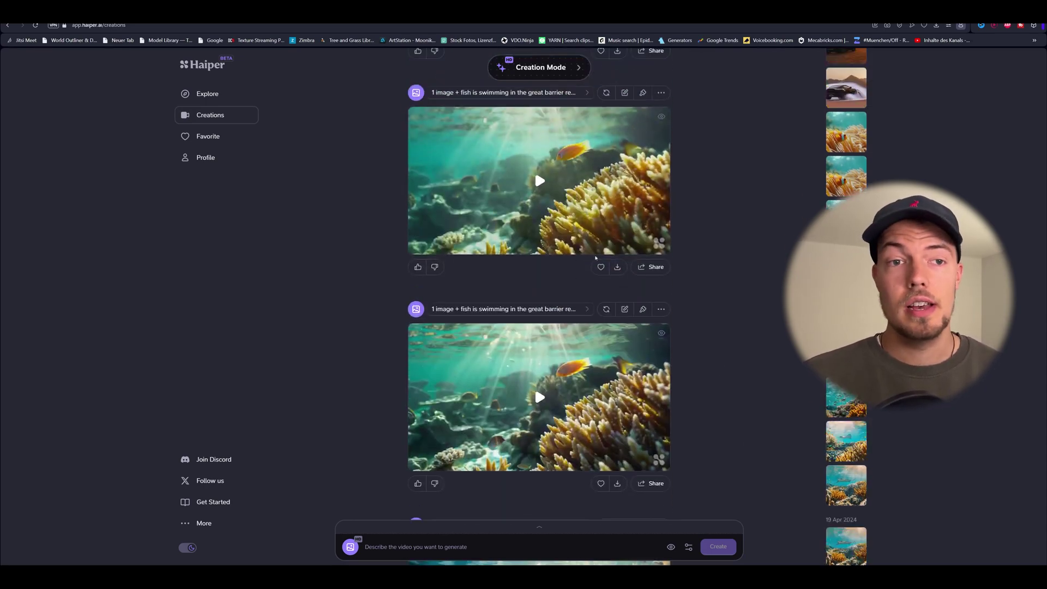
scroll(710, 376, "down", 5)
scroll(721, 416, "down", 7)
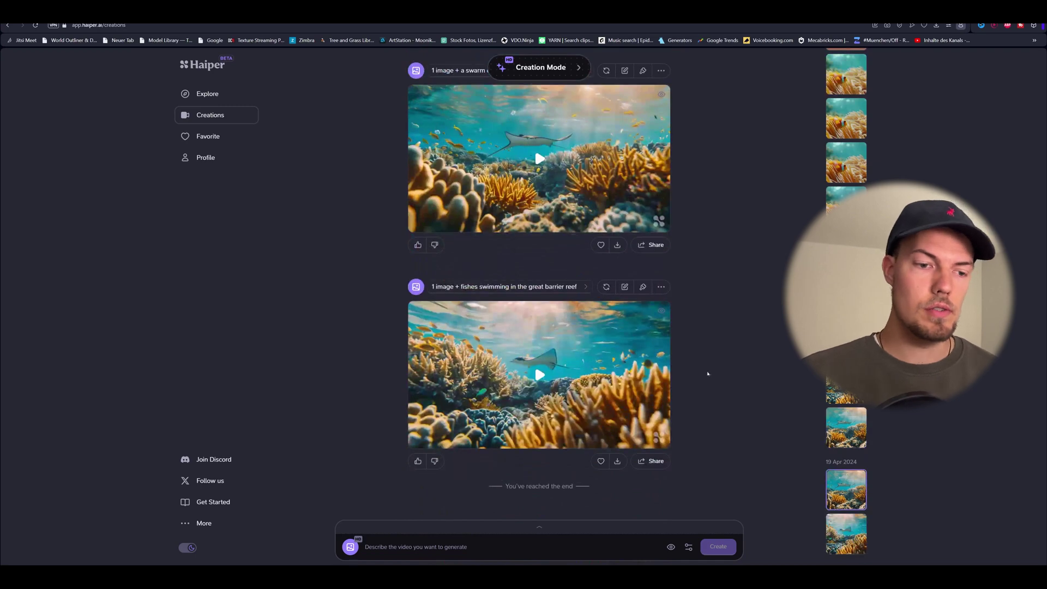
left_click(420, 546)
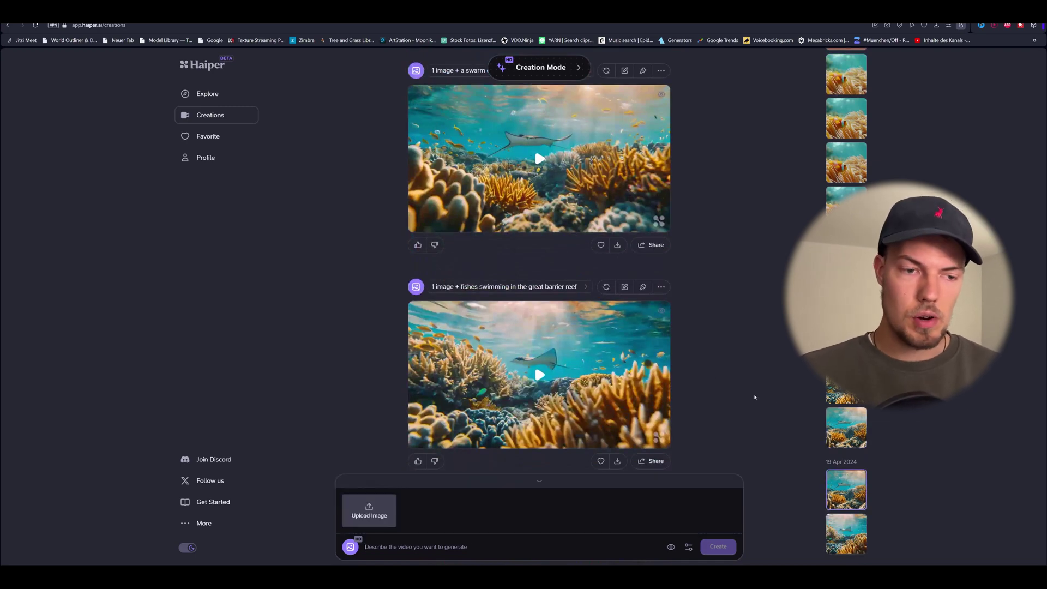
left_click(382, 507)
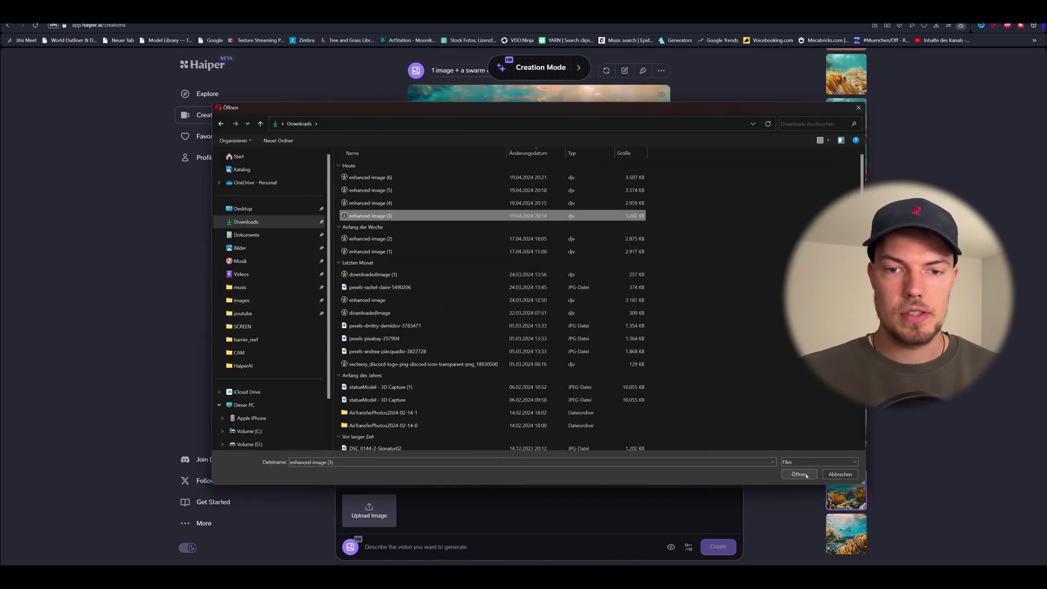
left_click(800, 475)
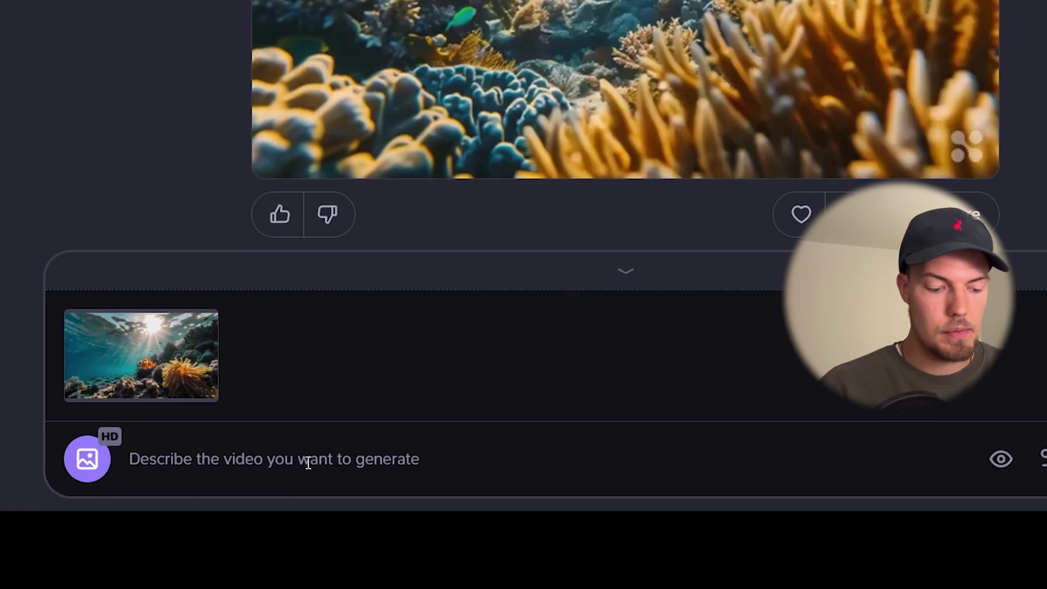
Step: Enter the prompt 'a clown fish swimming in the great barrier reef, the sunlight beams and corals are moving'
type("the clow")
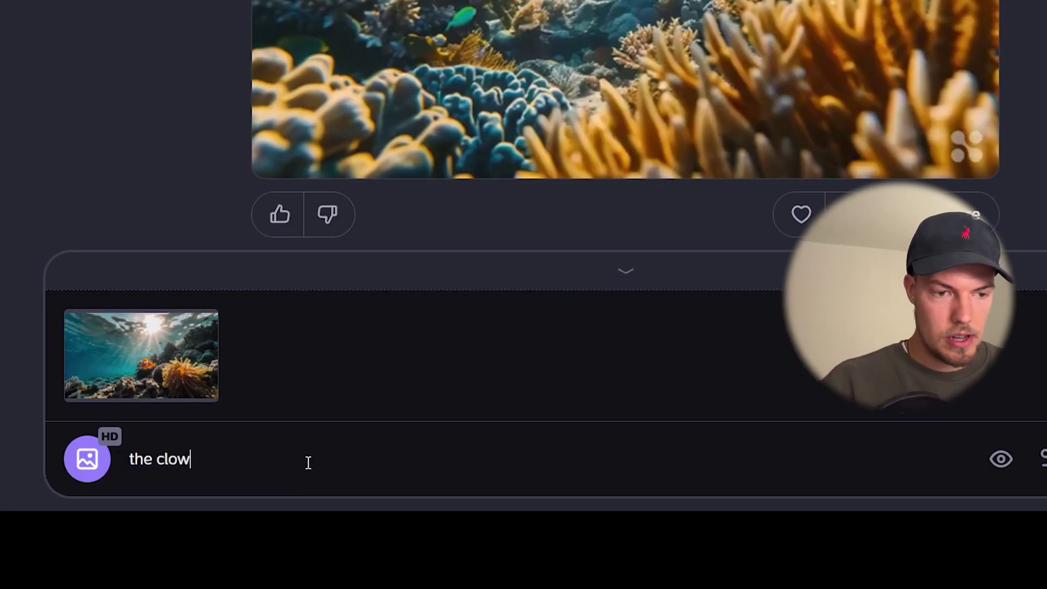
key("BackSpace")
key("BackSpace")
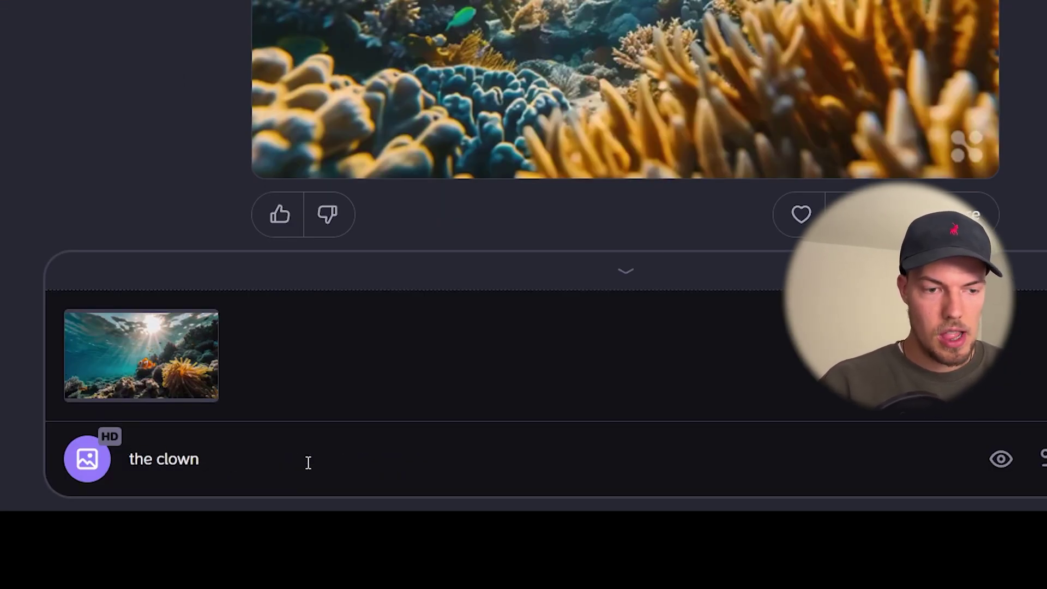
key("BackSpace")
key("BackSpace")
key("BackSpace")
key("BackSpace")
key("BackSpace")
key("BackSpace")
key("BackSpace")
key("BackSpace")
key("BackSpace")
type("a clo")
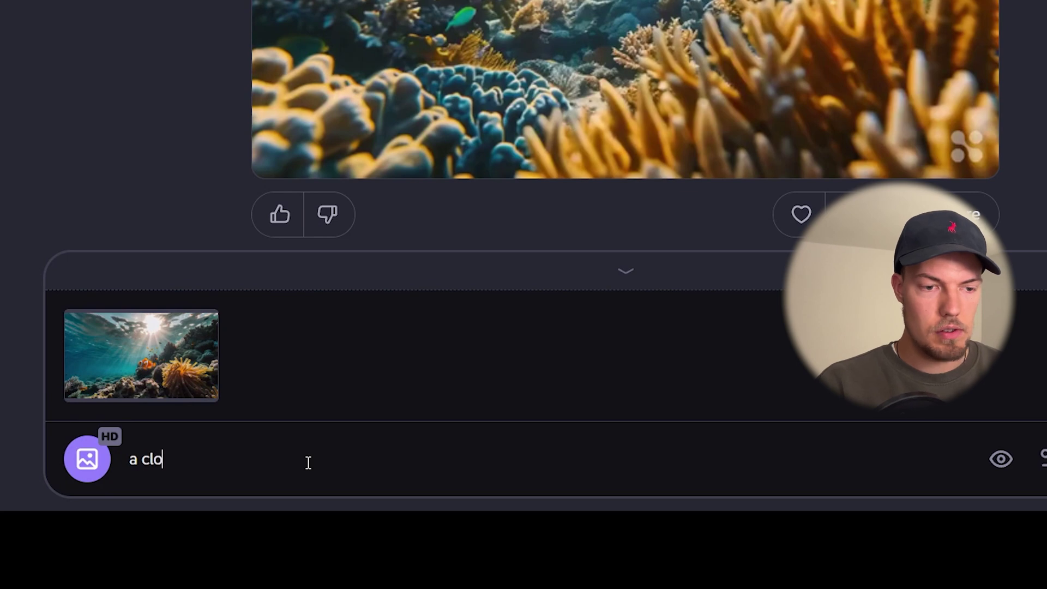
type("wn fish swimming i")
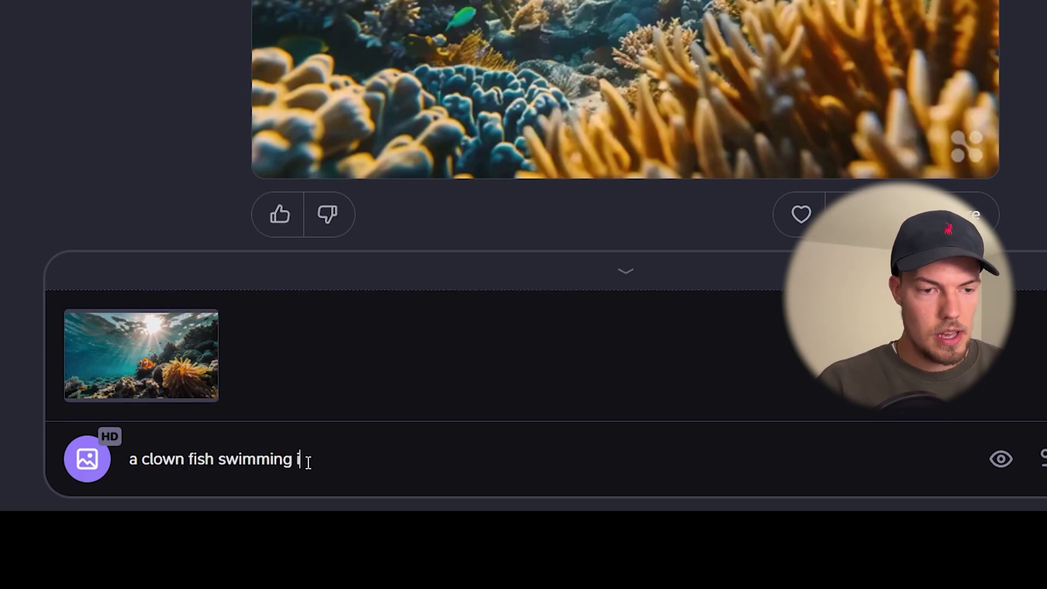
type("n the freat barrier reef, the sunlight beams are moving")
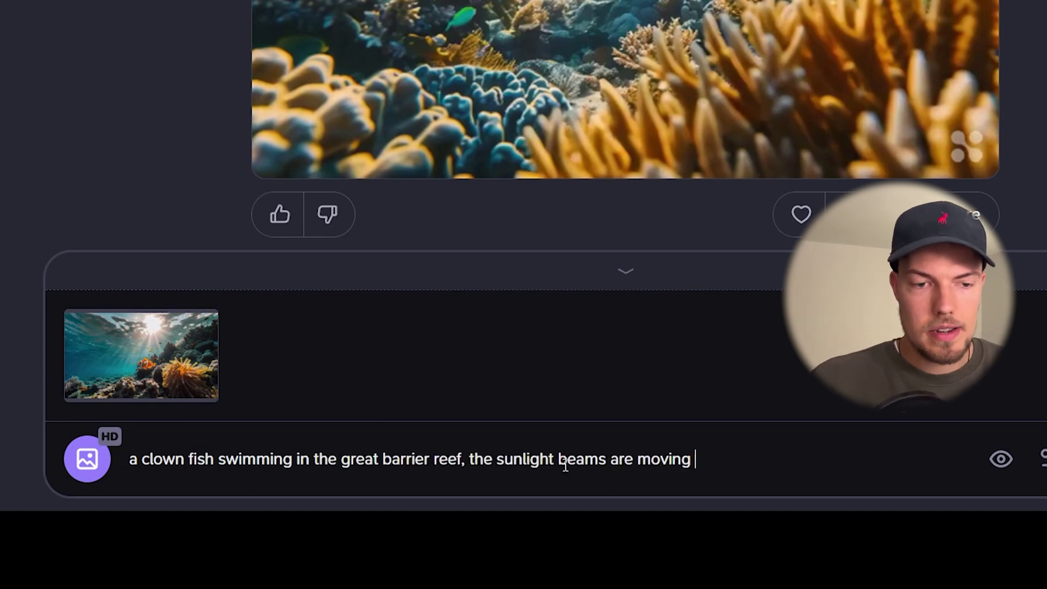
left_click(606, 459)
type("and cora")
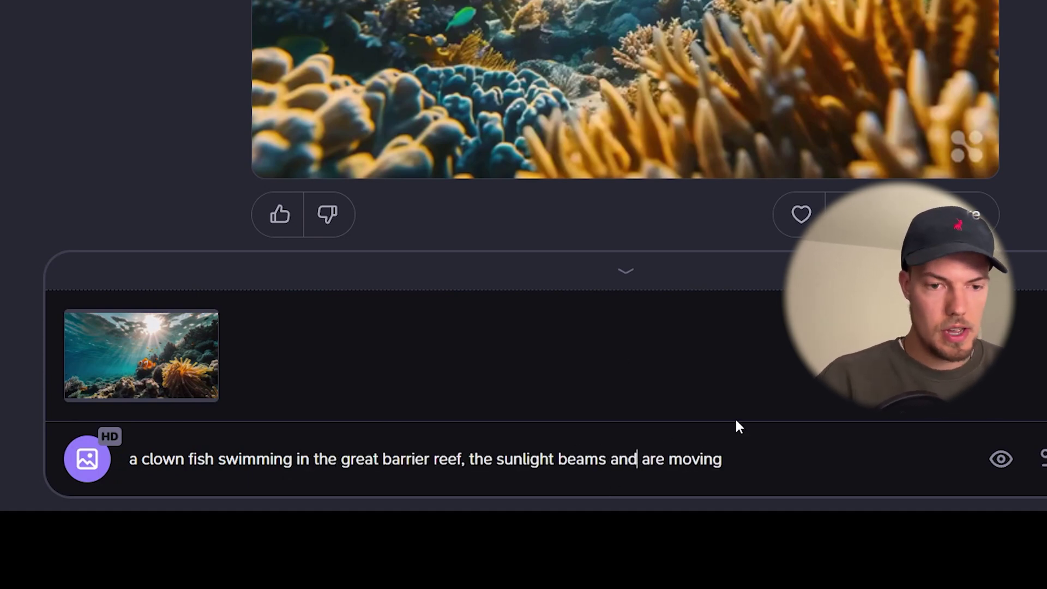
type("ls")
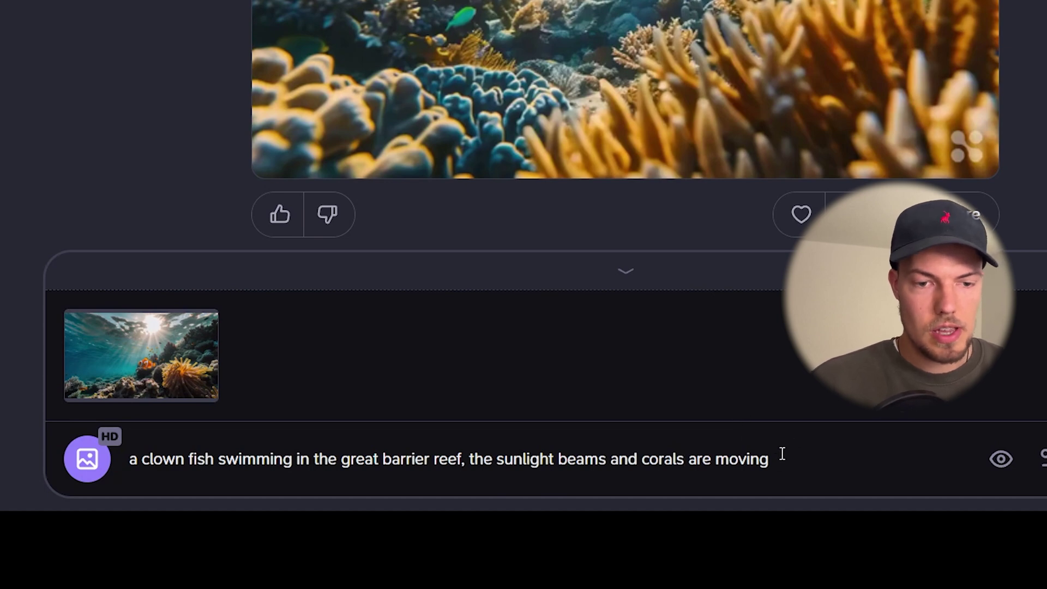
left_click_drag(781, 457, 126, 464)
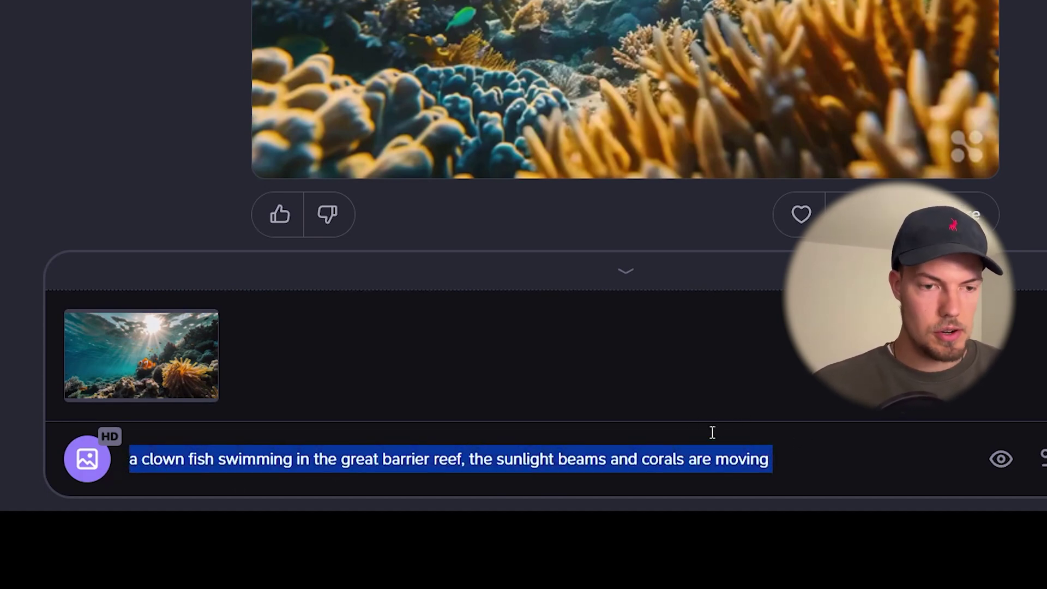
left_click(900, 468)
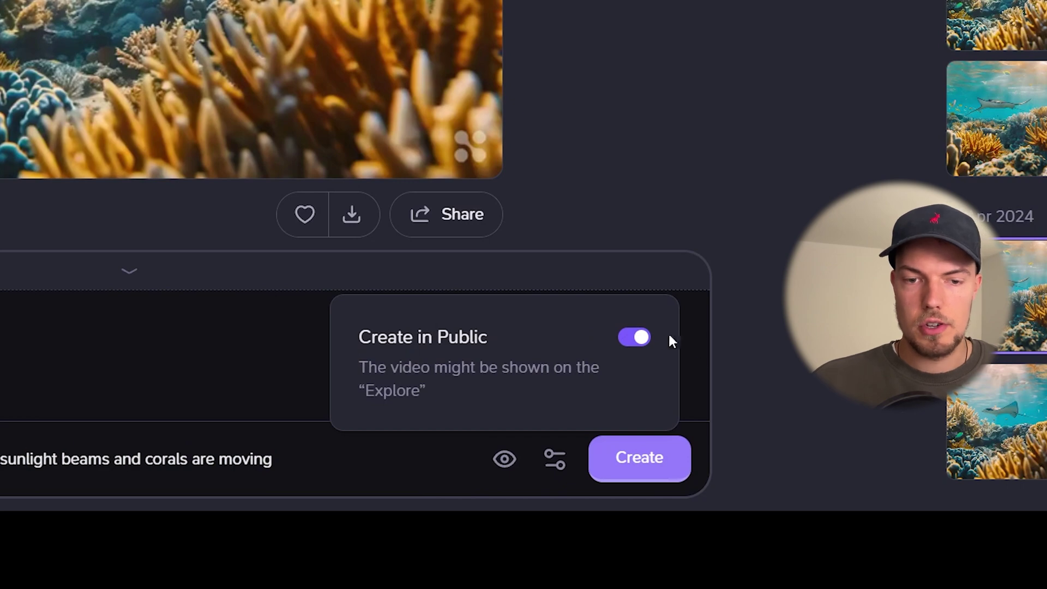
Step: Set the video duration to 4s and create the clownfish reef video
left_click(511, 462)
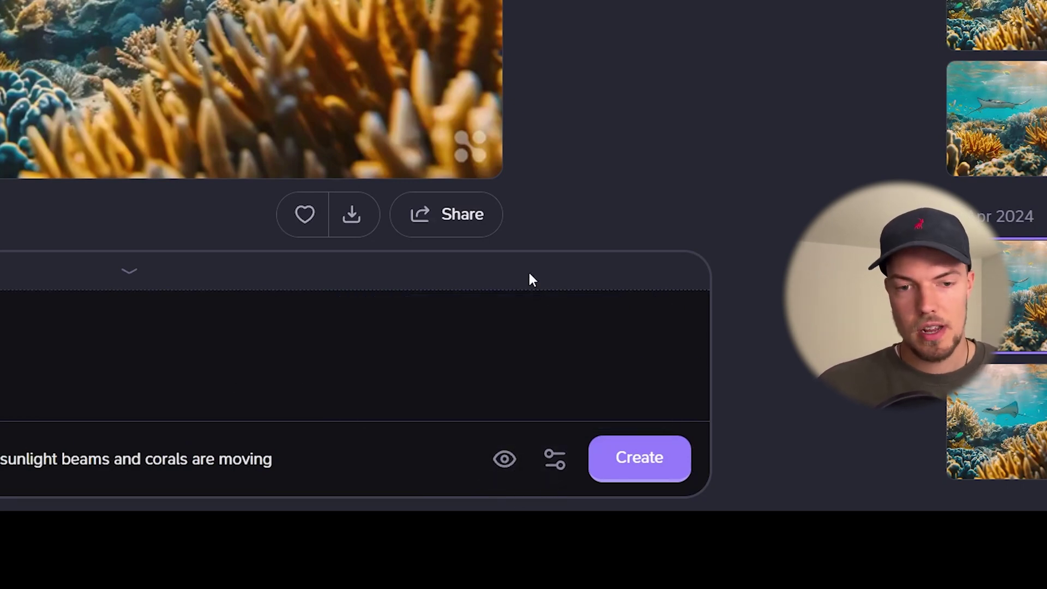
left_click(556, 461)
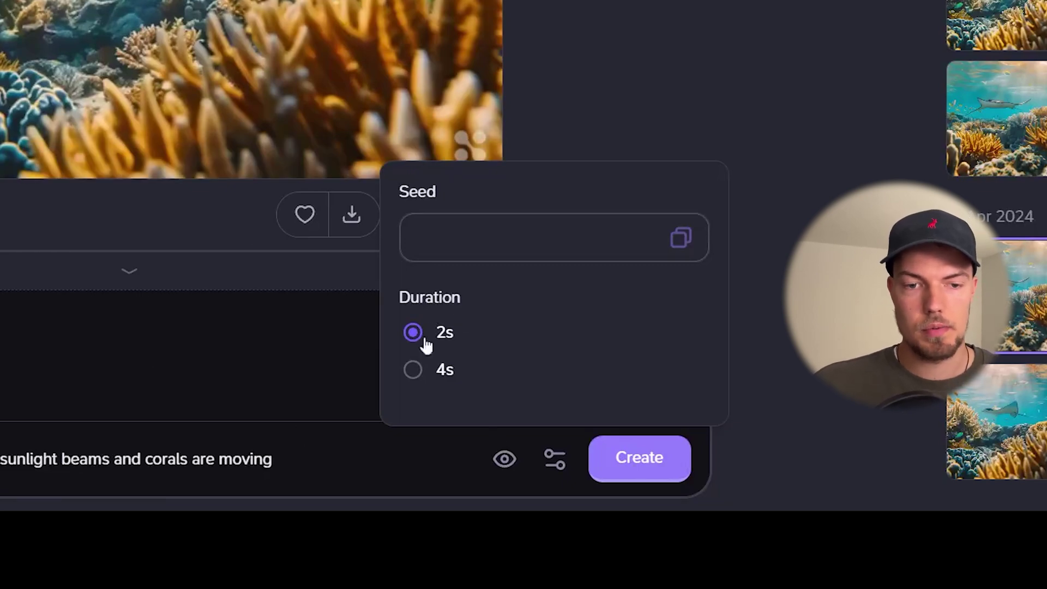
left_click(414, 376)
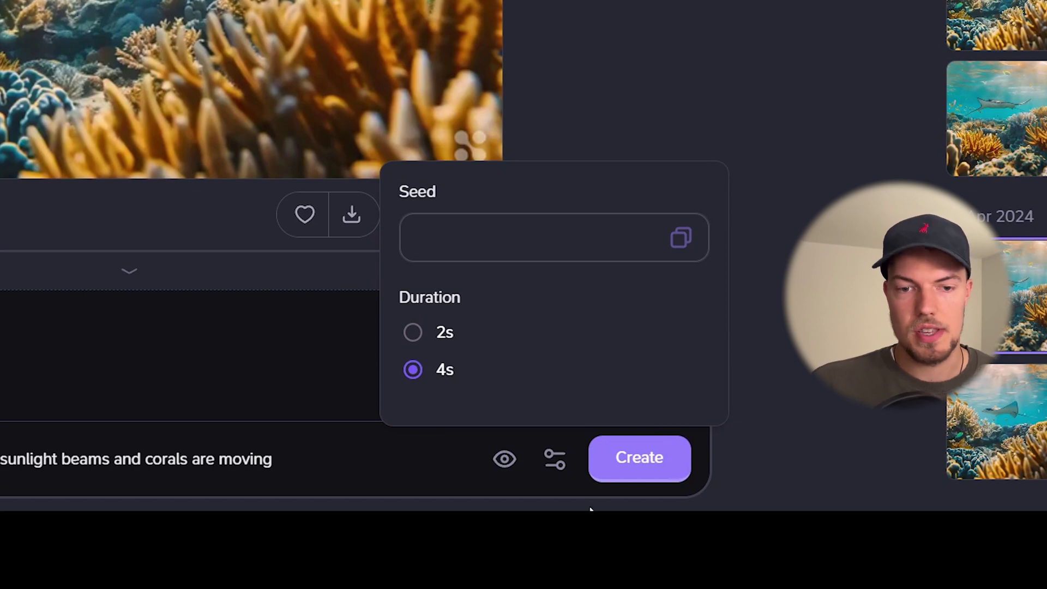
left_click(645, 468)
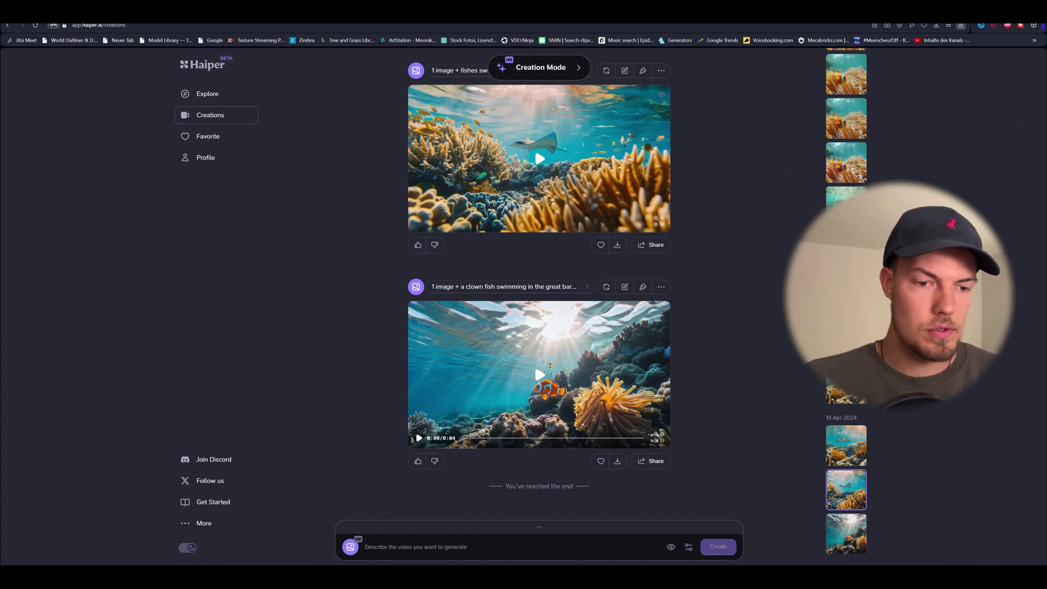
Step: Reuse the clownfish video's image, change the prompt to 'a lot of fishes swimming forward', and create it
left_click_drag(540, 377, 464, 523)
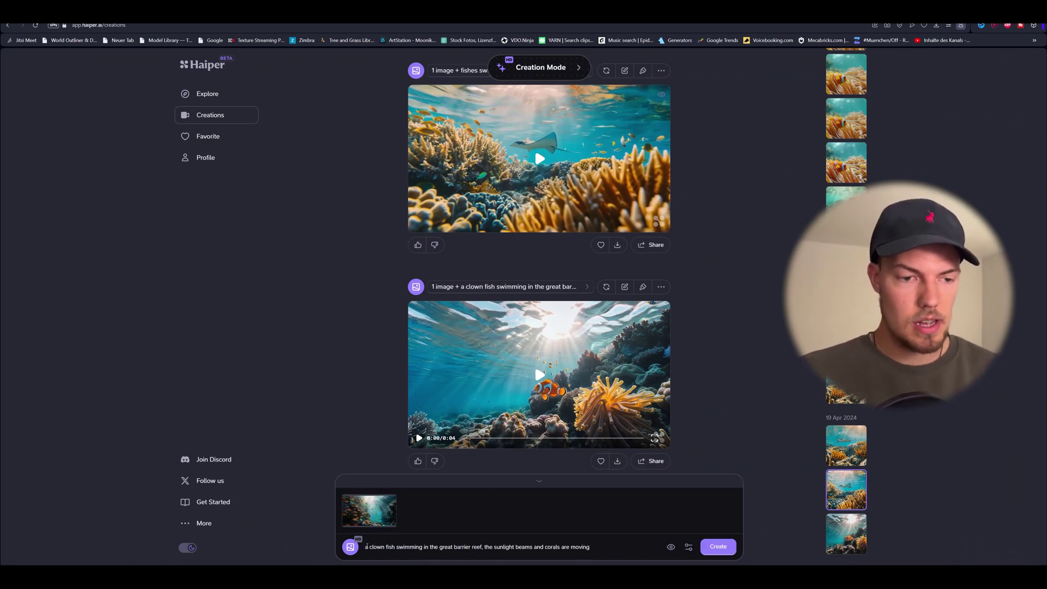
key("BackSpace")
key("BackSpace")
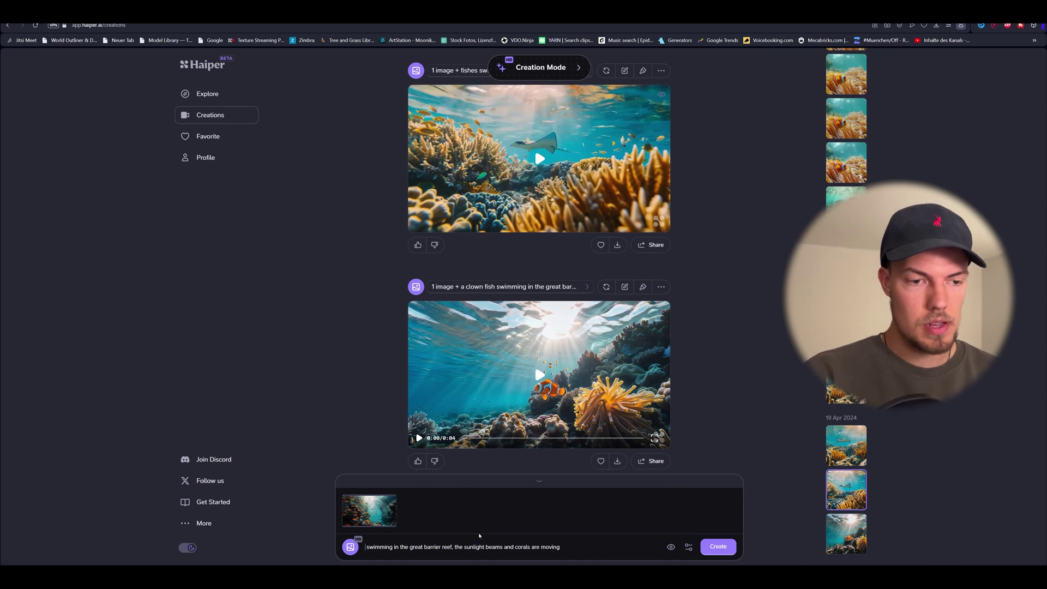
type("a lot of f")
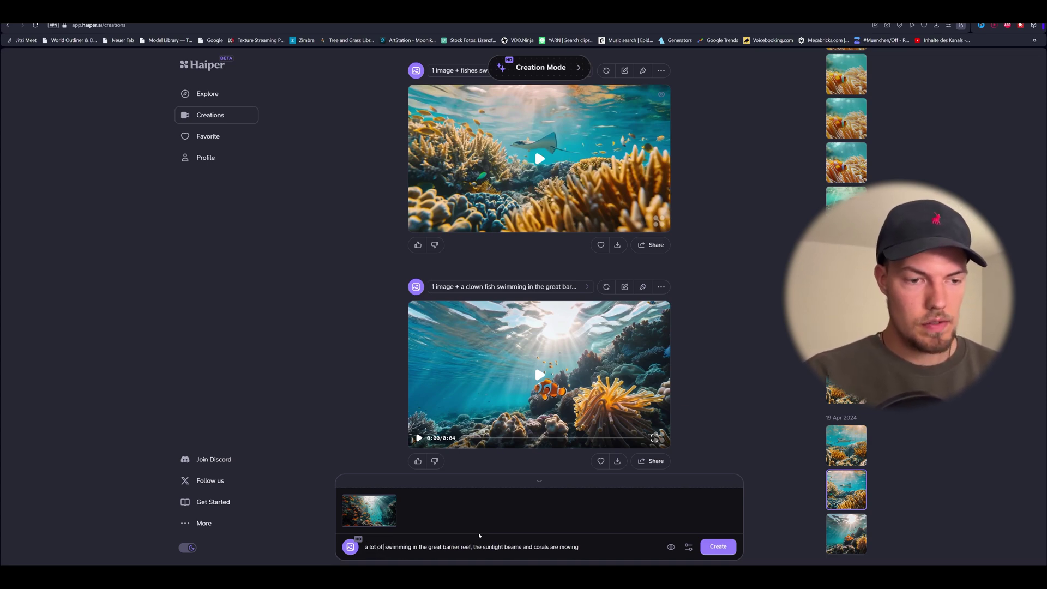
type("ishes")
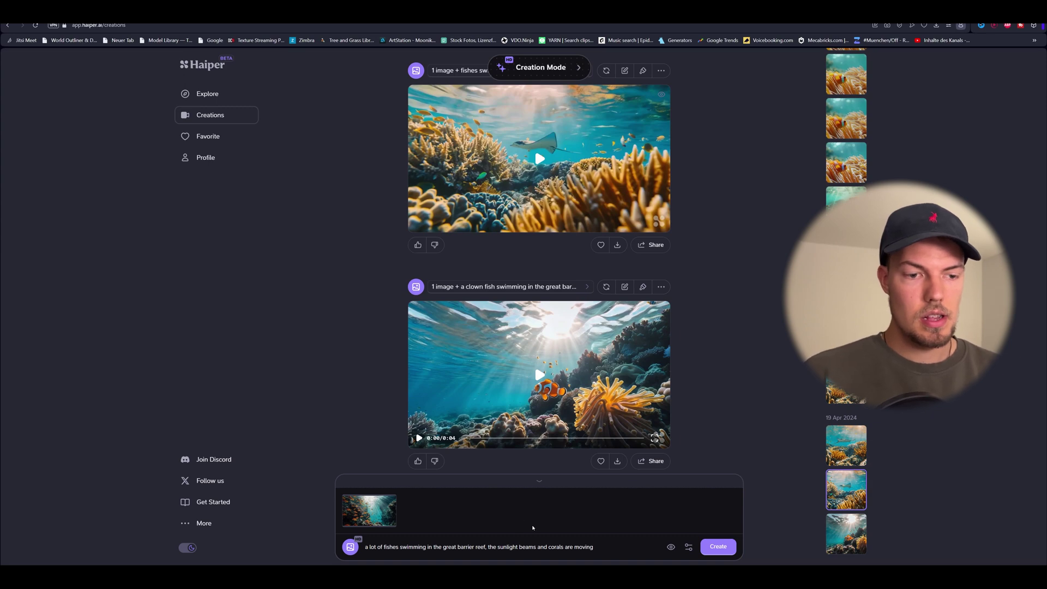
type(" swimming ")
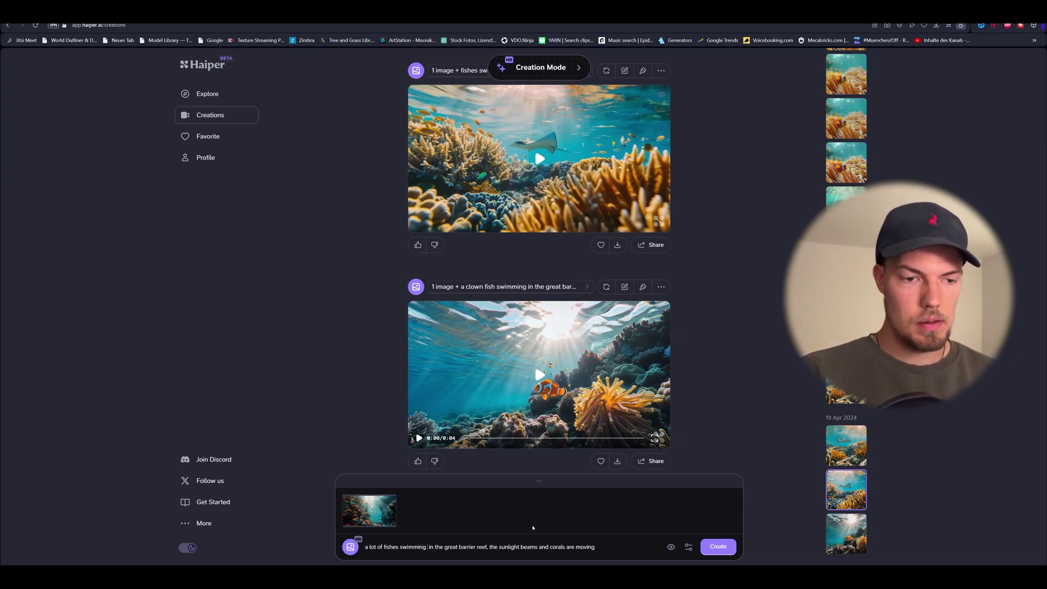
type("forward")
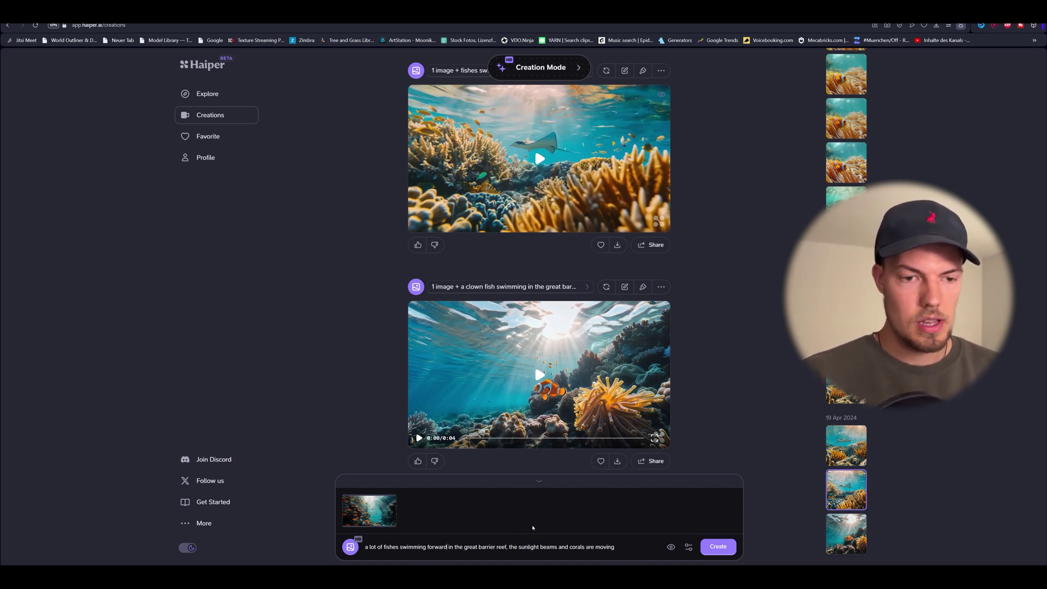
mouse_move(480, 547)
left_mouse_down()
mouse_move(603, 547)
mouse_move(479, 547)
left_mouse_up()
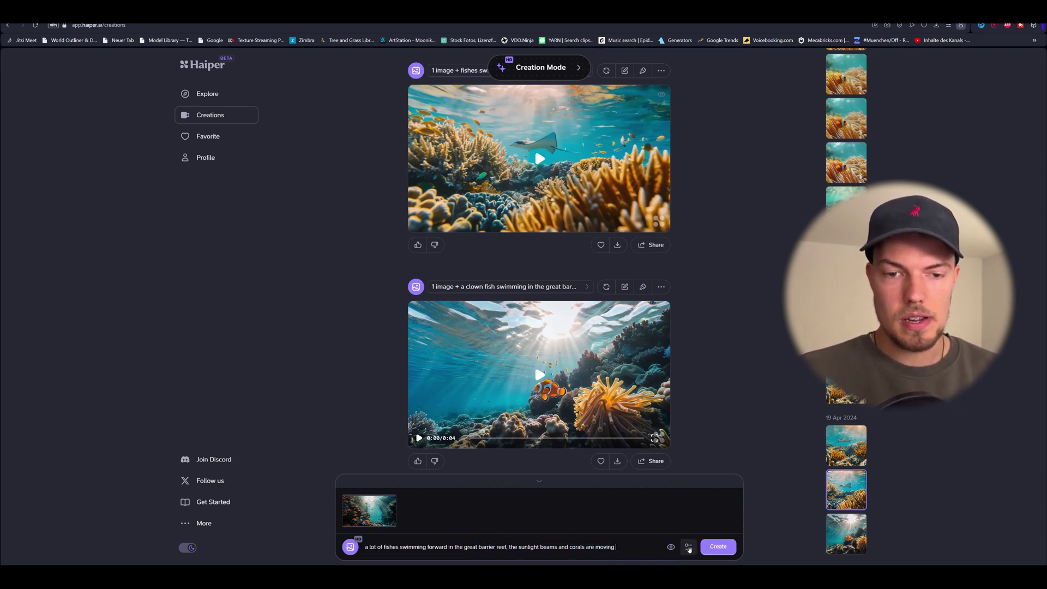
left_click(689, 546)
left_click(715, 546)
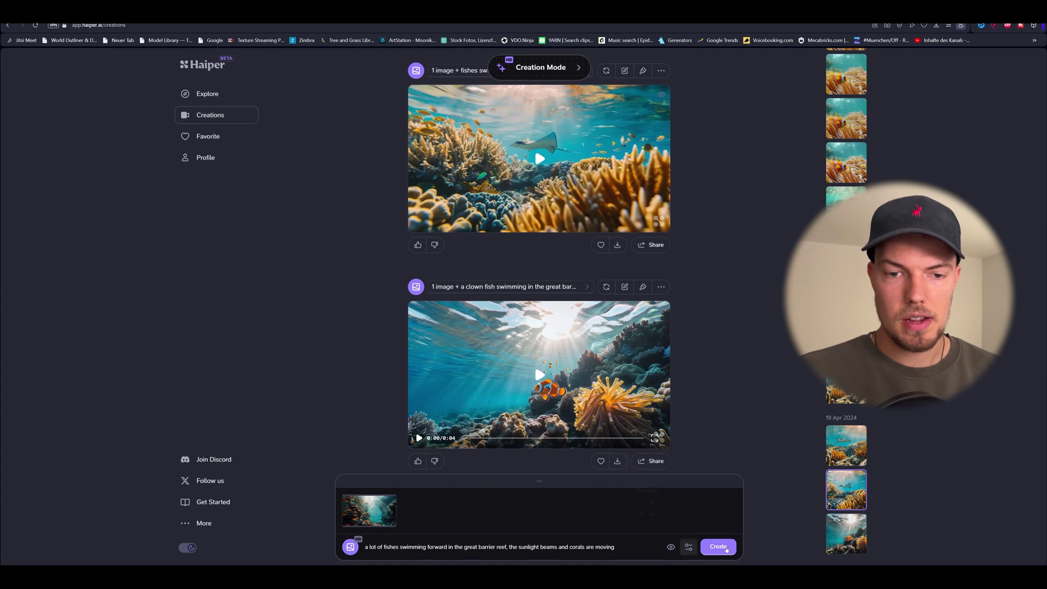
left_click(368, 533)
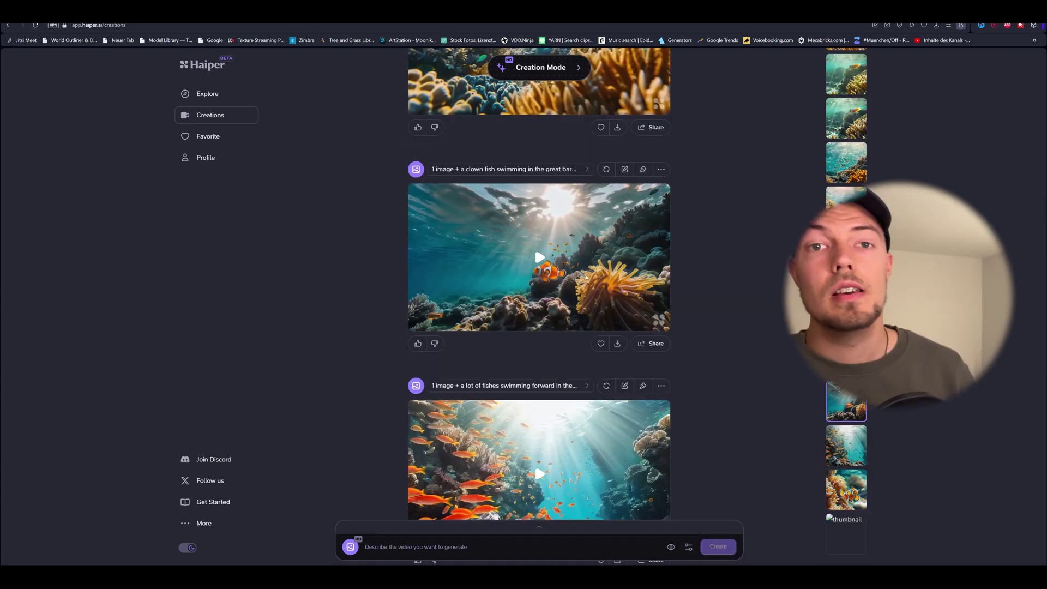
Step: Watch the many-fishes video full screen, then play the clownfish reef video full screen
scroll(752, 301, "down", 3)
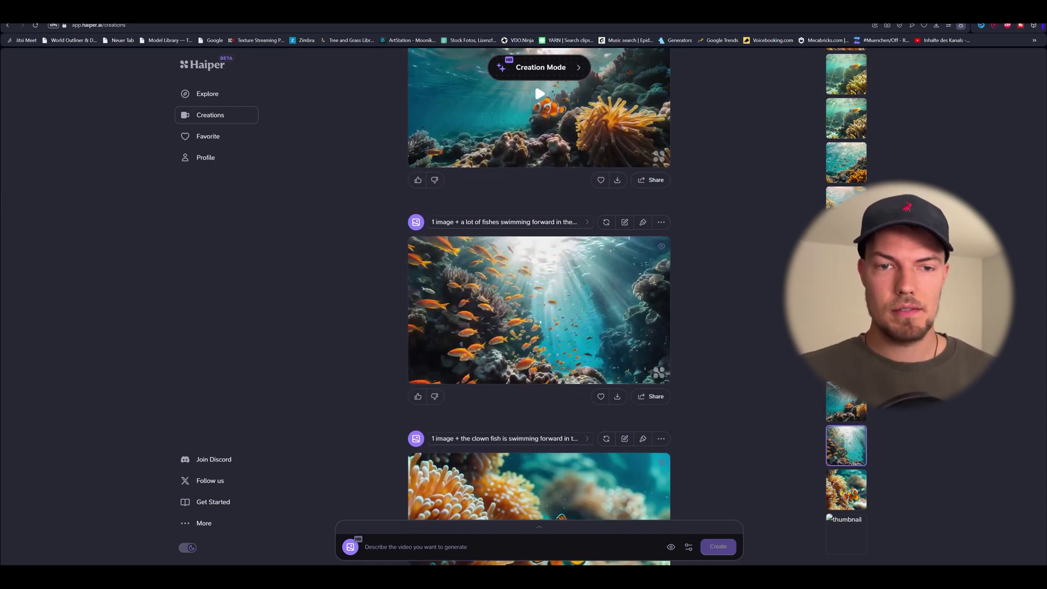
left_click(657, 248)
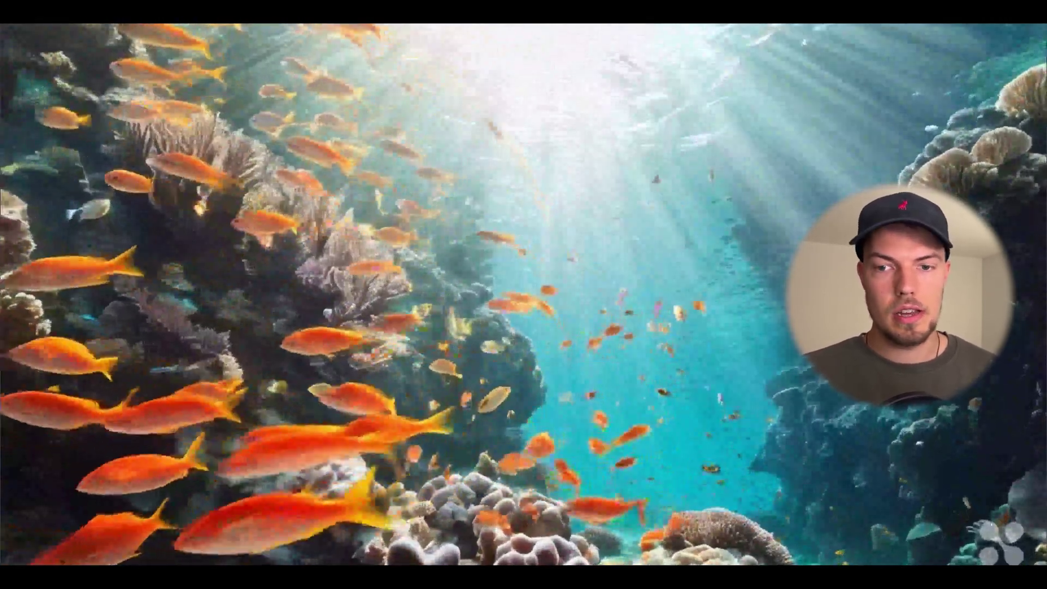
key("Escape")
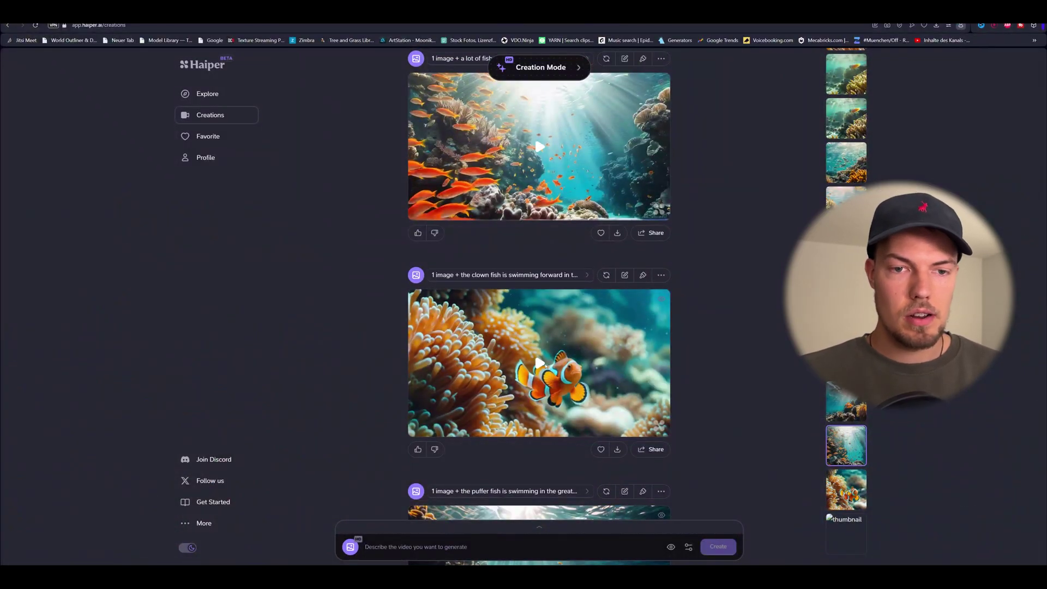
left_click(545, 365)
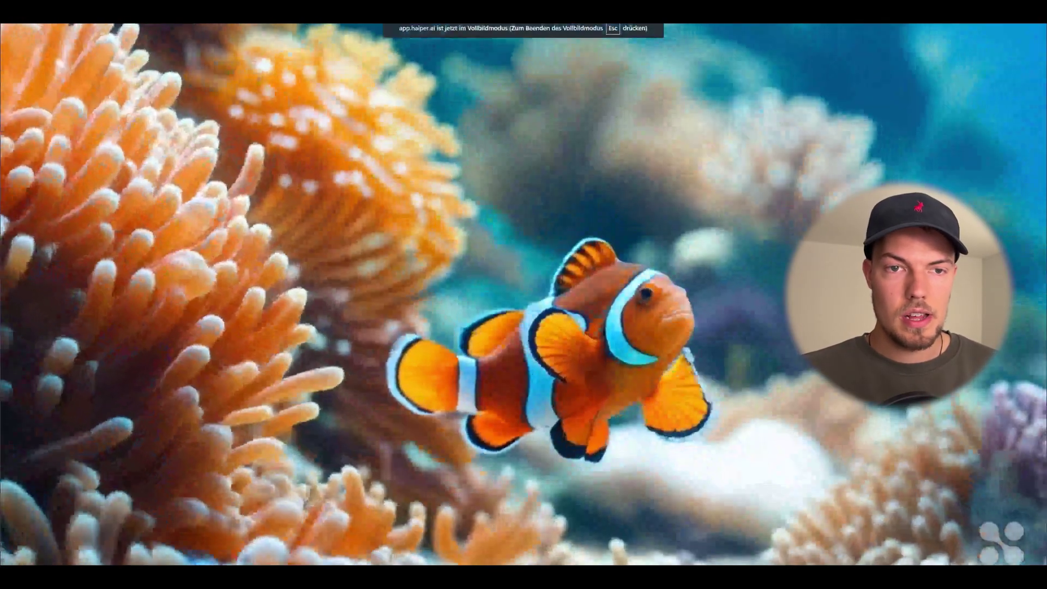